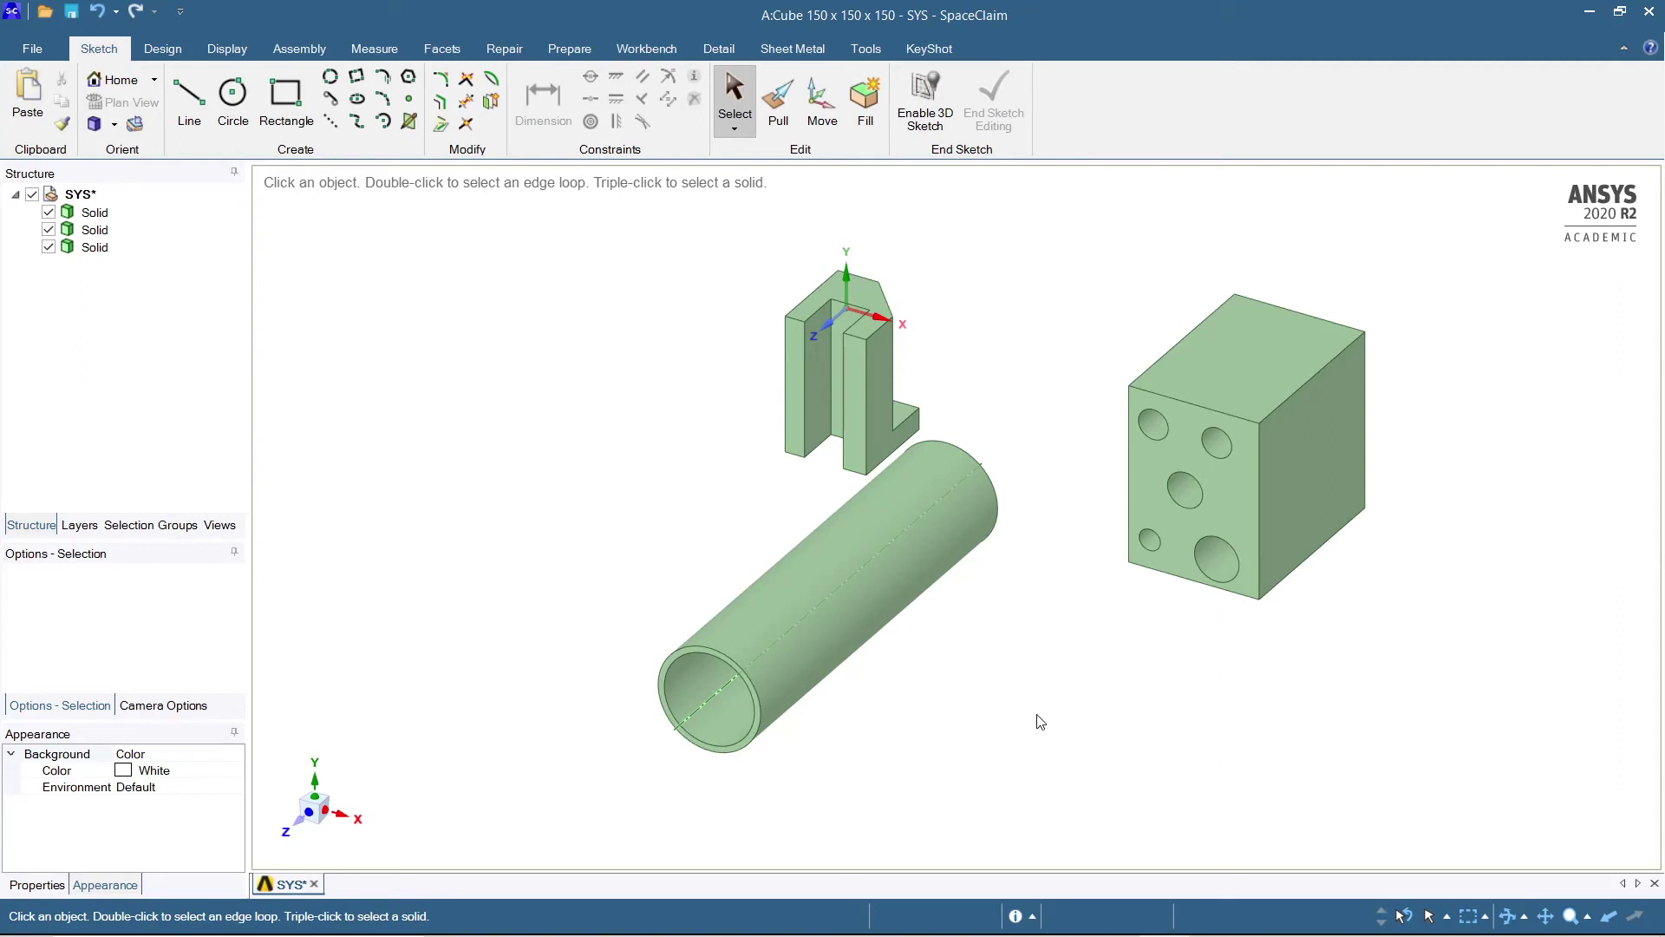
Orbit and zoom around the three bodies, looking into the pipe, then return toward an isometric view
{"action": "mouse_move", "coordinate": [1039, 721]}
{"action": "middle_mouse_down"}
{"action": "mouse_move", "coordinate": [1124, 663]}
{"action": "mouse_move", "coordinate": [1101, 654]}
{"action": "mouse_move", "coordinate": [1106, 681]}
{"action": "middle_mouse_up"}
{"action": "left_click", "coordinate": [809, 613]}
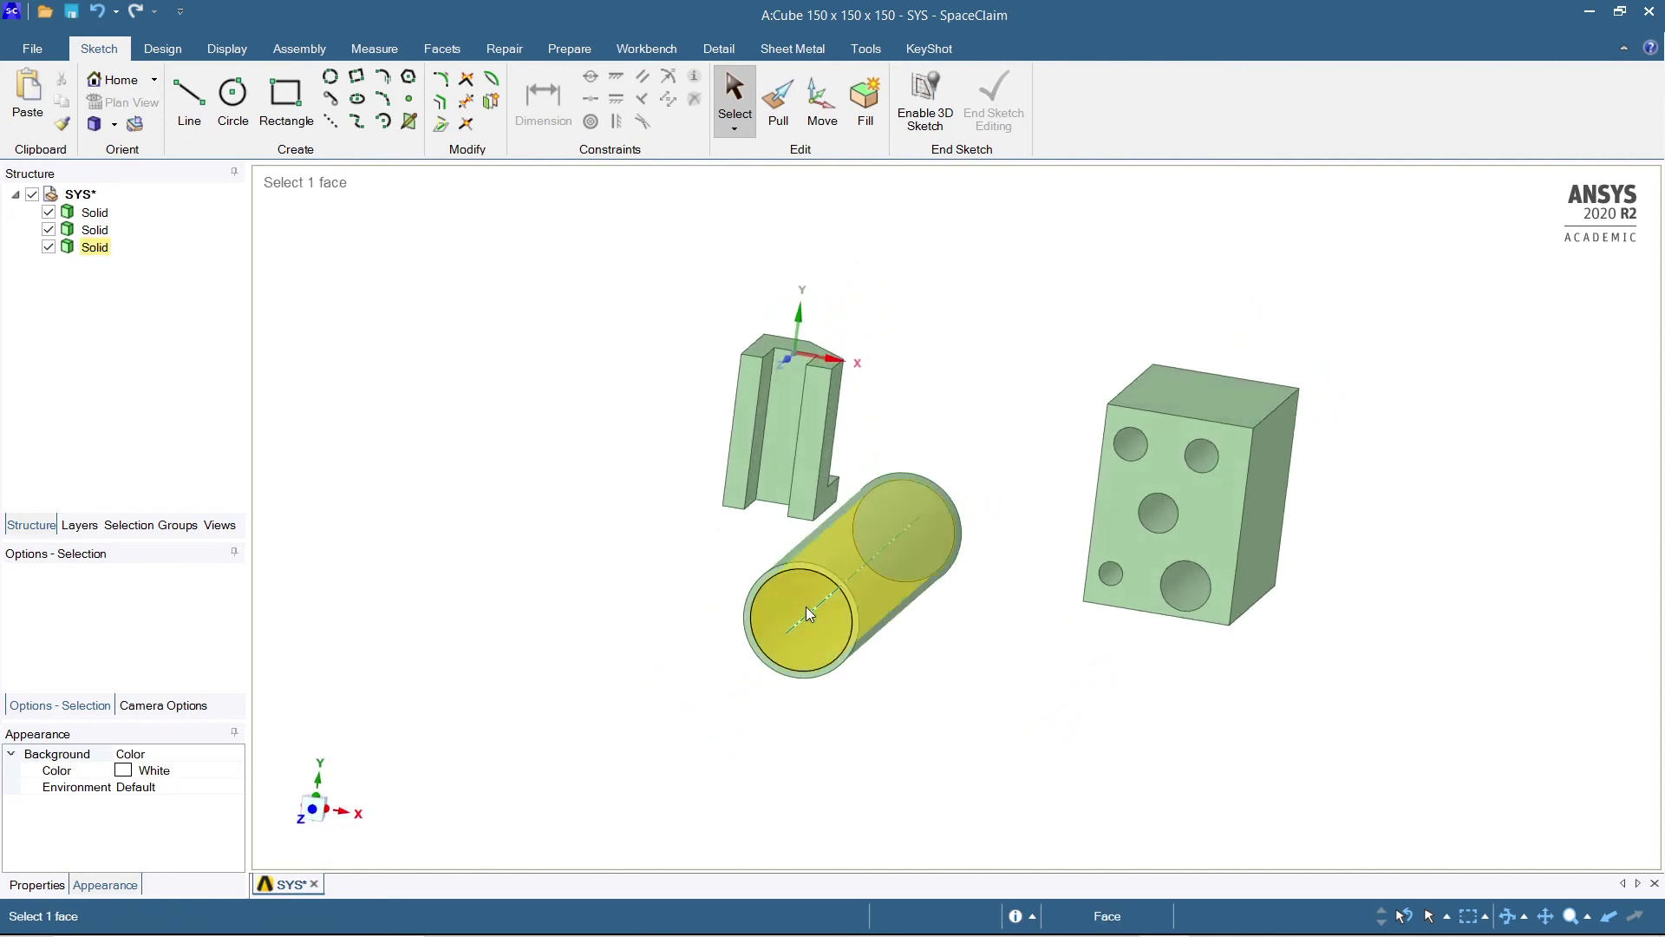
{"action": "middle_click_drag", "start_coordinate": [911, 735], "coordinate": [872, 589]}
{"action": "scroll", "coordinate": [859, 586], "scroll_direction": "up", "scroll_amount": 3}
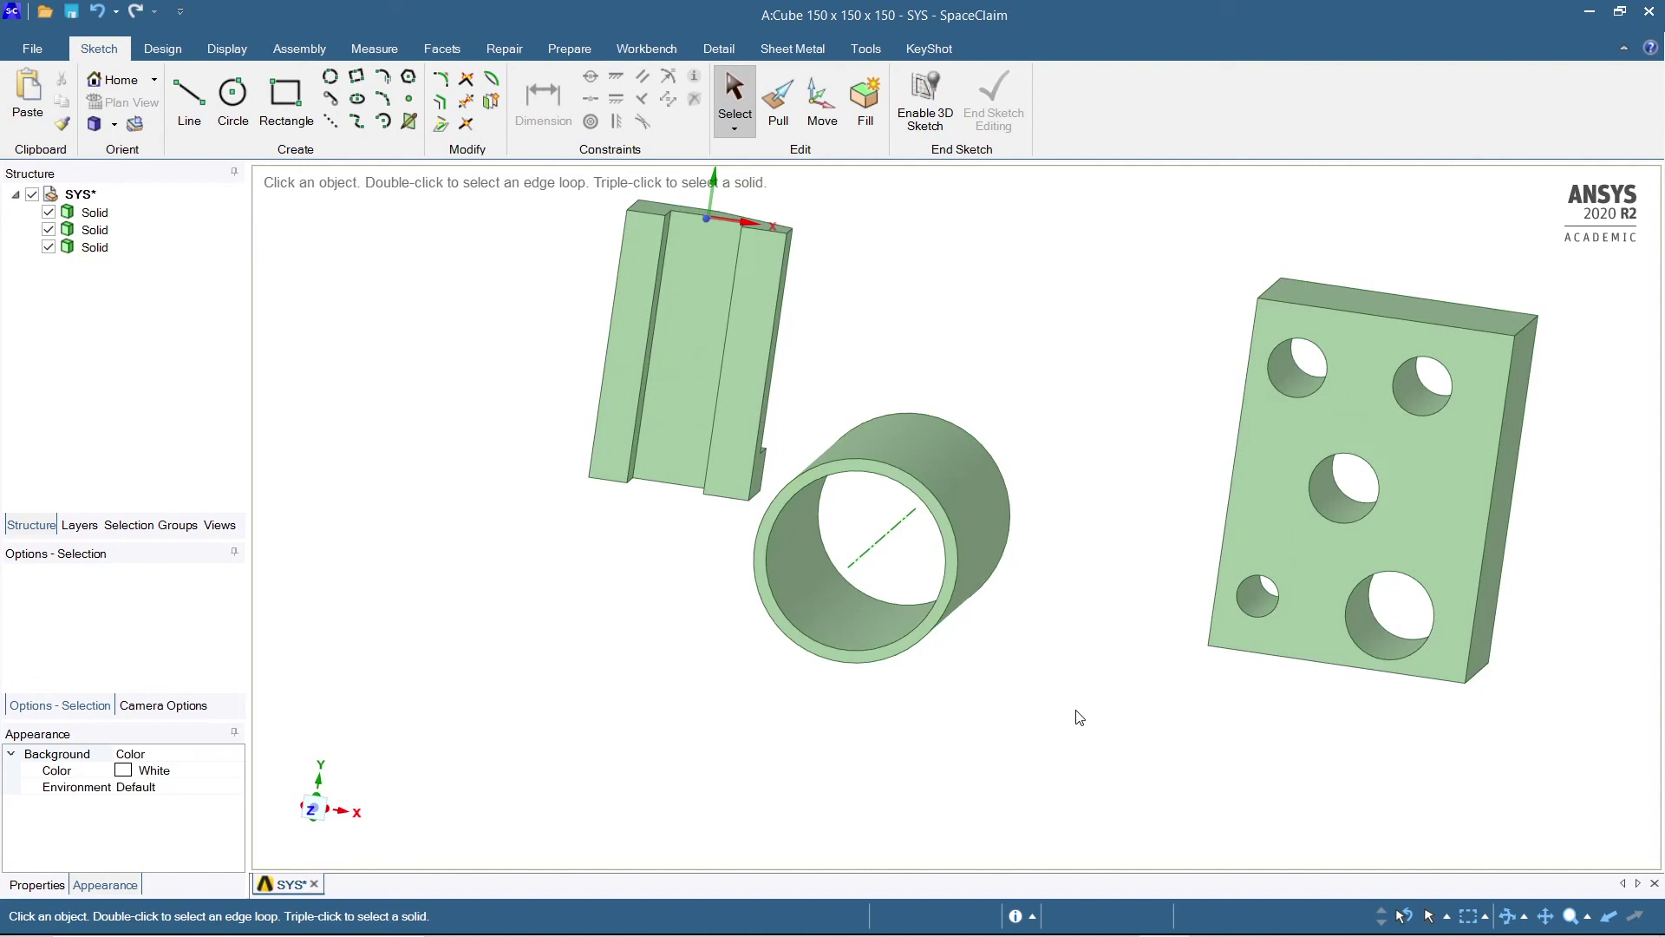
{"action": "middle_click_drag", "start_coordinate": [1079, 717], "coordinate": [847, 803]}
{"action": "scroll", "coordinate": [1050, 733], "scroll_direction": "down", "scroll_amount": 3}
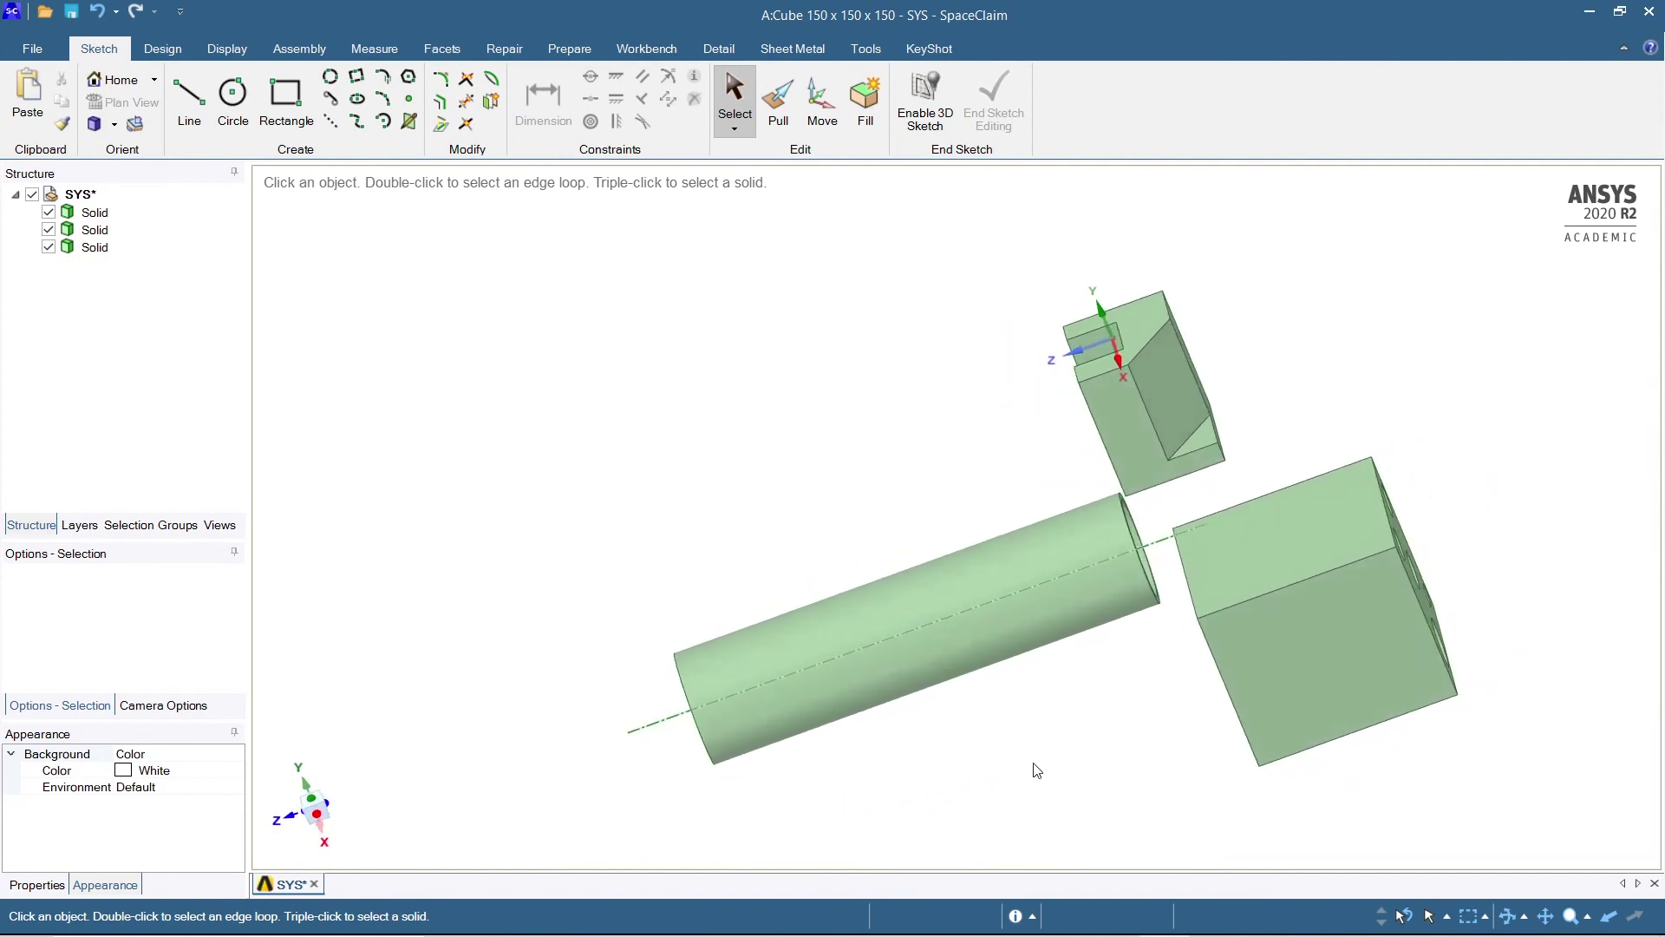
{"action": "scroll", "coordinate": [1041, 765], "scroll_direction": "down", "scroll_amount": 3}
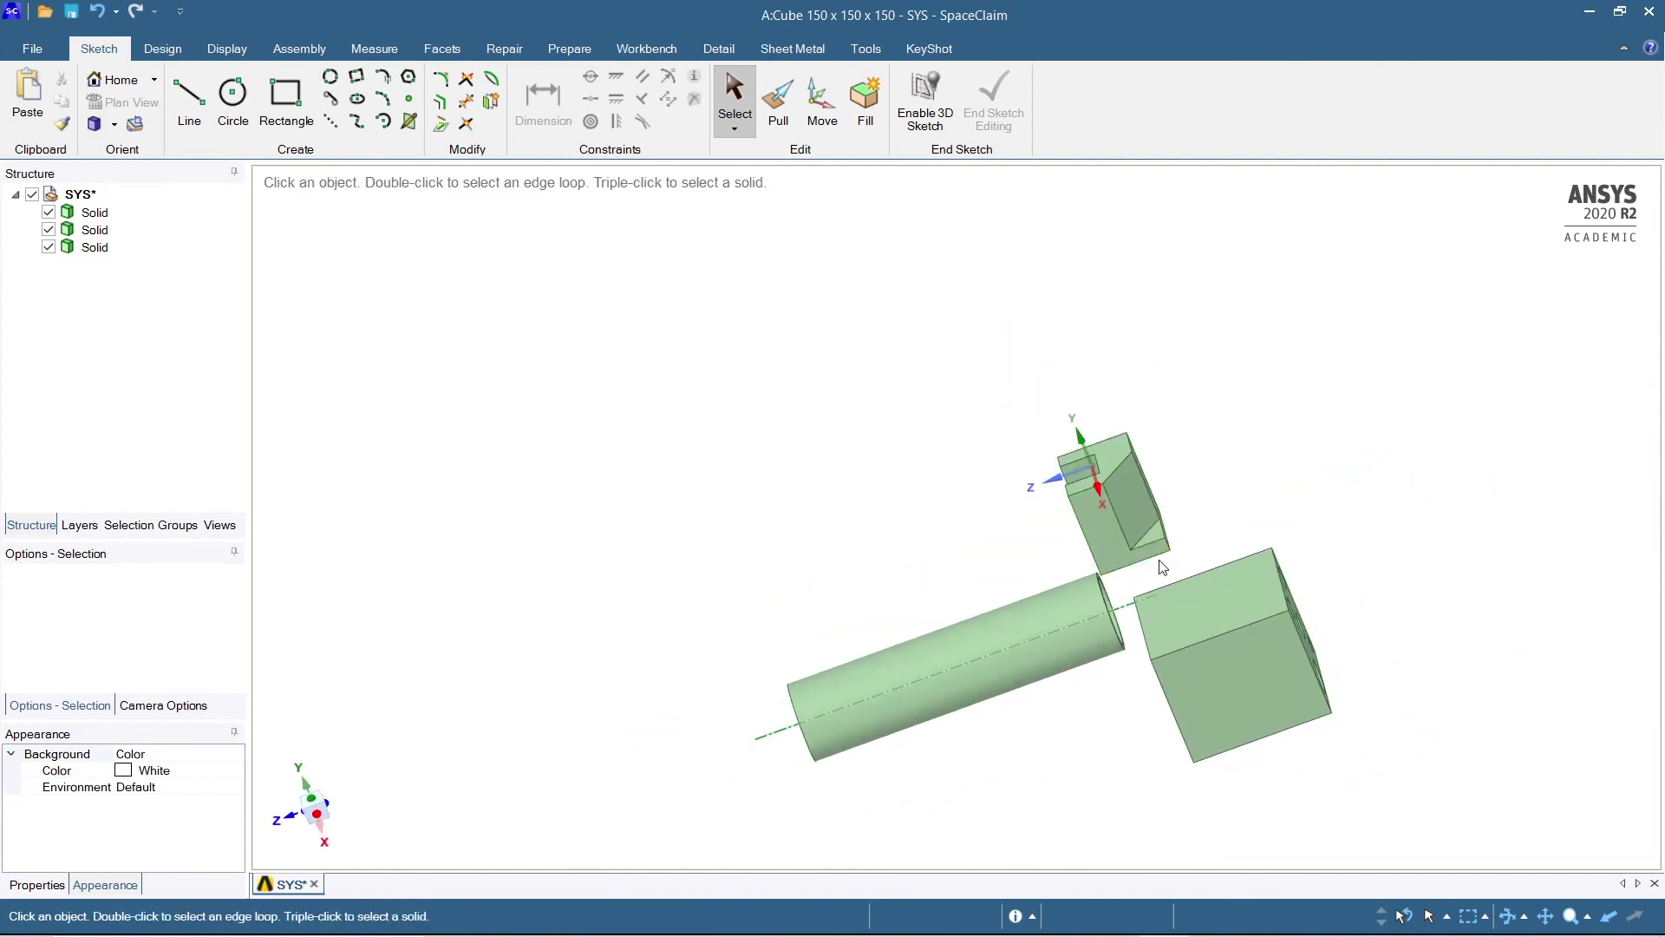
{"action": "middle_click_drag", "start_coordinate": [1187, 568], "coordinate": [1003, 585]}
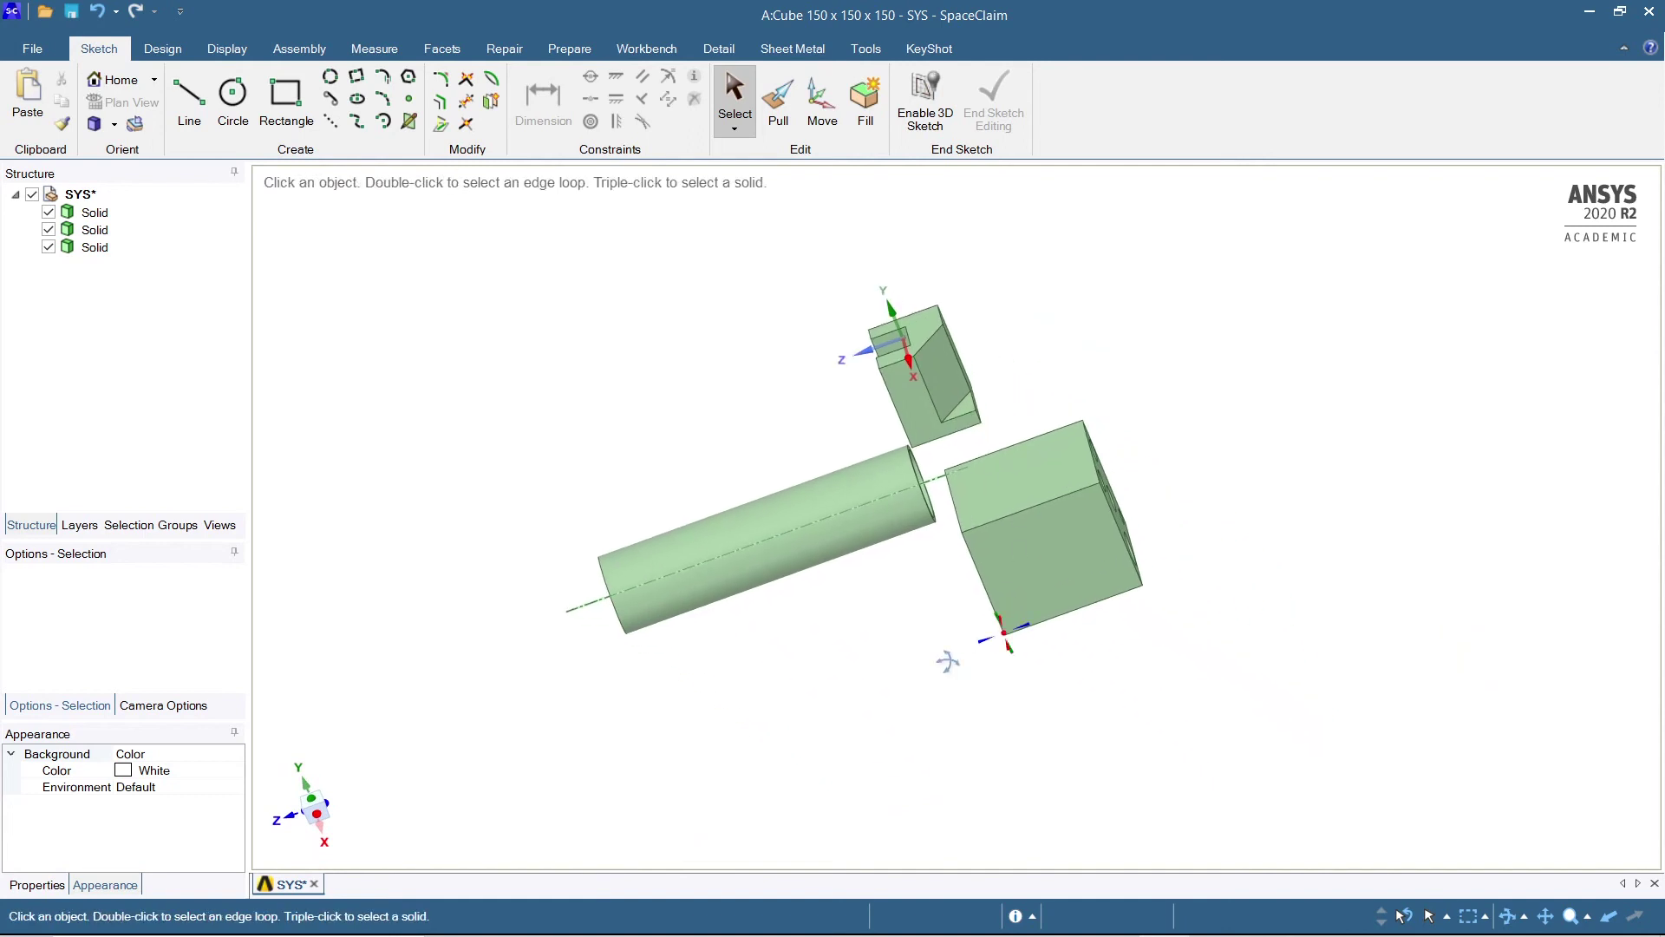
{"action": "middle_click_drag", "start_coordinate": [949, 660], "coordinate": [1033, 546]}
Turn the holed block so its drilled face points at the viewer, clear the selection, and start Fill
{"action": "left_click", "coordinate": [1026, 542]}
{"action": "scroll", "coordinate": [1024, 536], "scroll_direction": "up", "scroll_amount": 3}
{"action": "scroll", "coordinate": [980, 523], "scroll_direction": "down", "scroll_amount": 3}
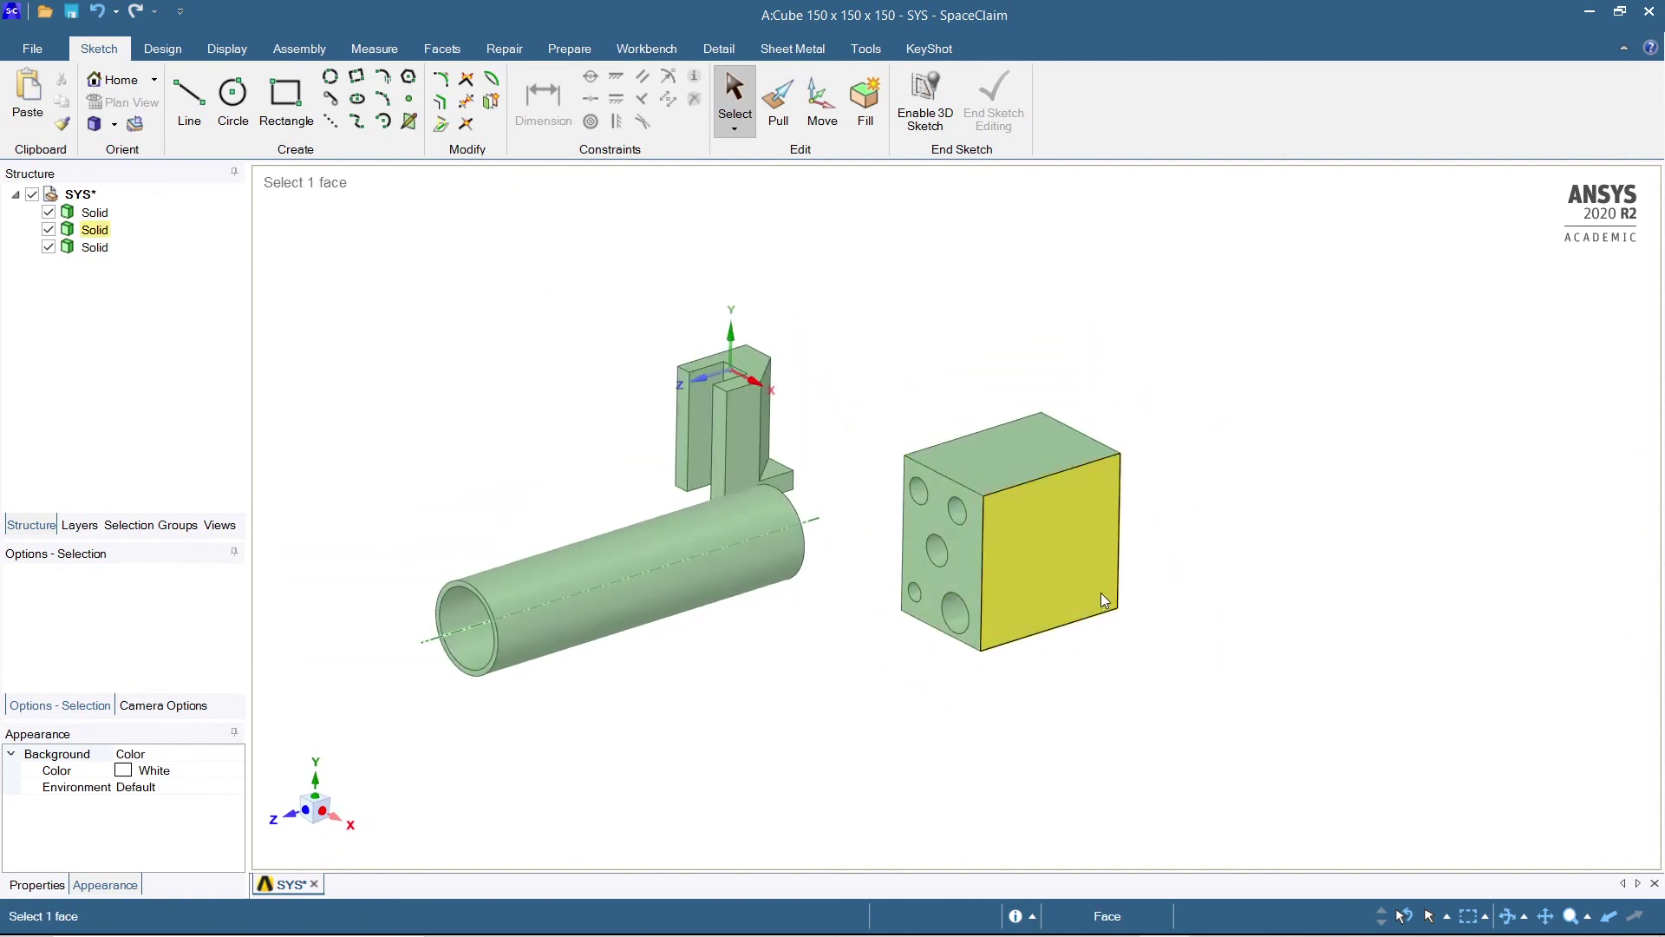
{"action": "left_click", "coordinate": [1005, 663]}
{"action": "middle_click_drag", "start_coordinate": [1008, 739], "coordinate": [1145, 700]}
{"action": "scroll", "coordinate": [894, 554], "scroll_direction": "up", "scroll_amount": 5}
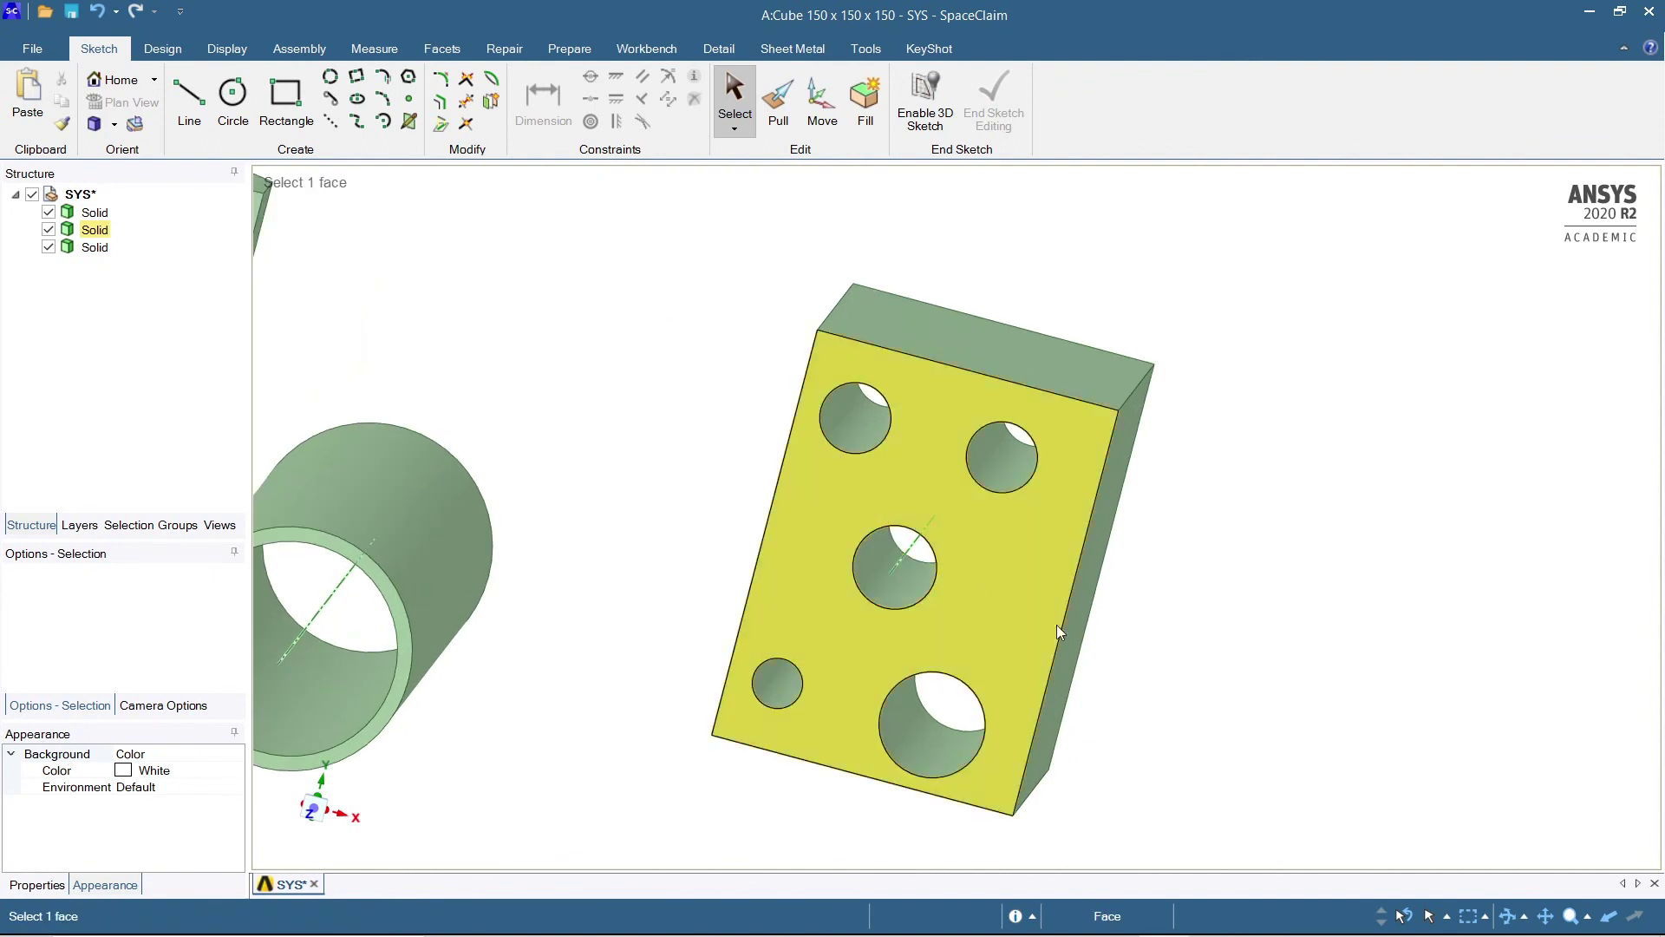
{"action": "mouse_move", "coordinate": [1080, 648]}
{"action": "middle_mouse_down"}
{"action": "mouse_move", "coordinate": [1097, 631]}
{"action": "mouse_move", "coordinate": [1089, 673]}
{"action": "middle_mouse_up"}
{"action": "left_click", "coordinate": [978, 568]}
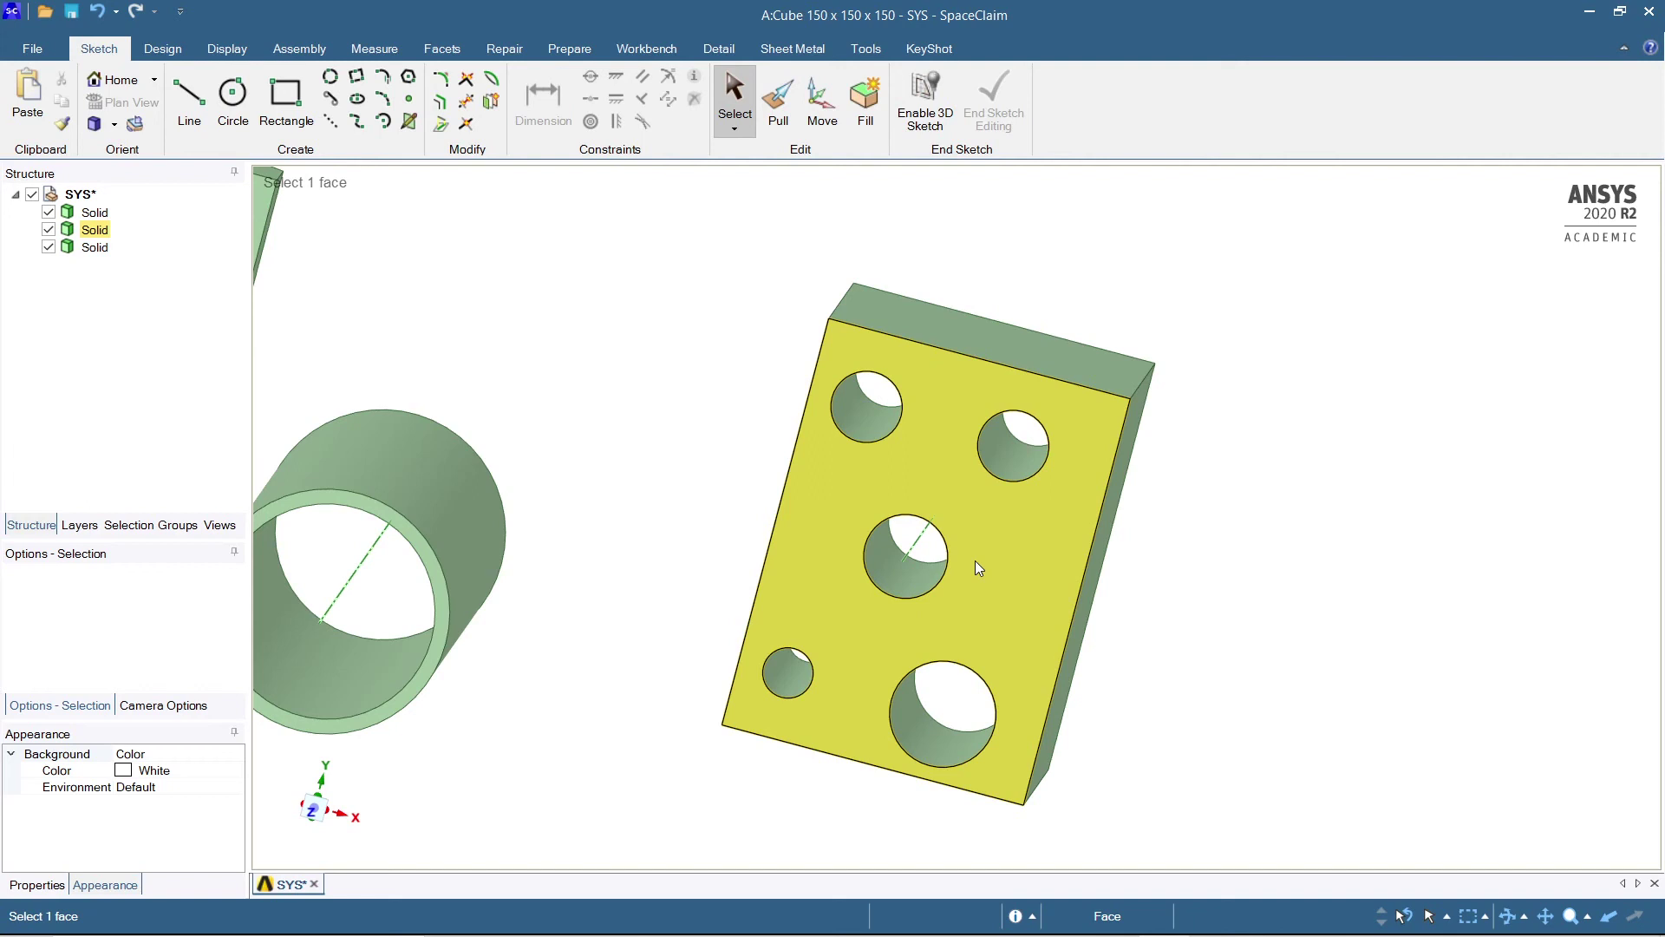
{"action": "left_click", "coordinate": [929, 252]}
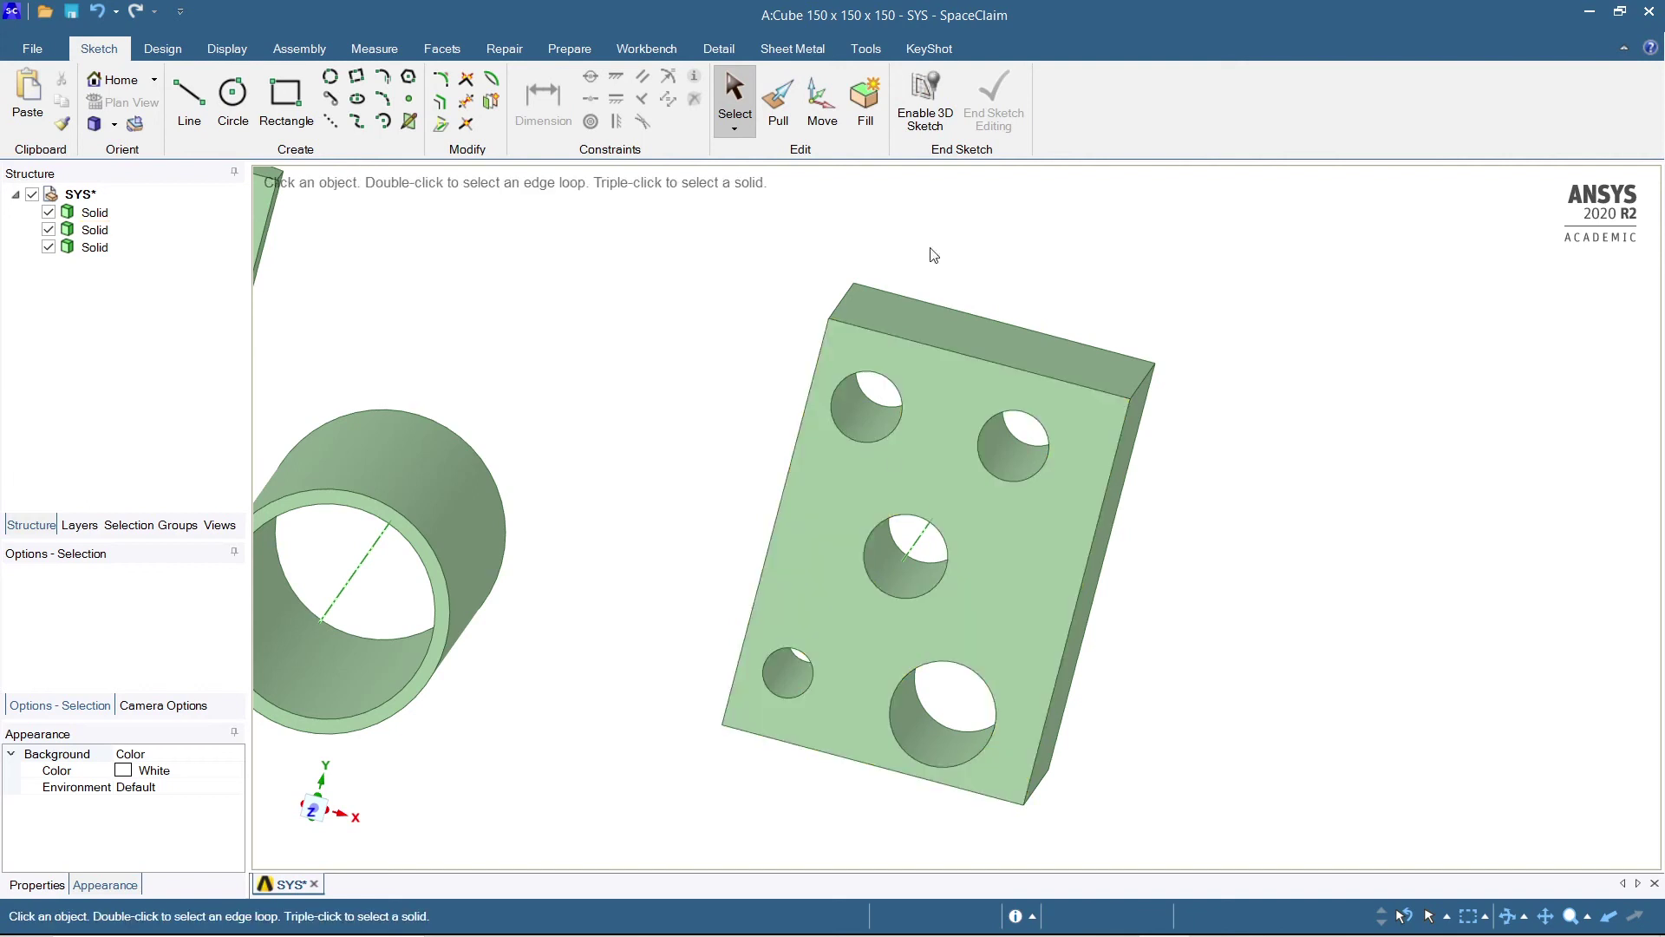
{"action": "left_click", "coordinate": [868, 108]}
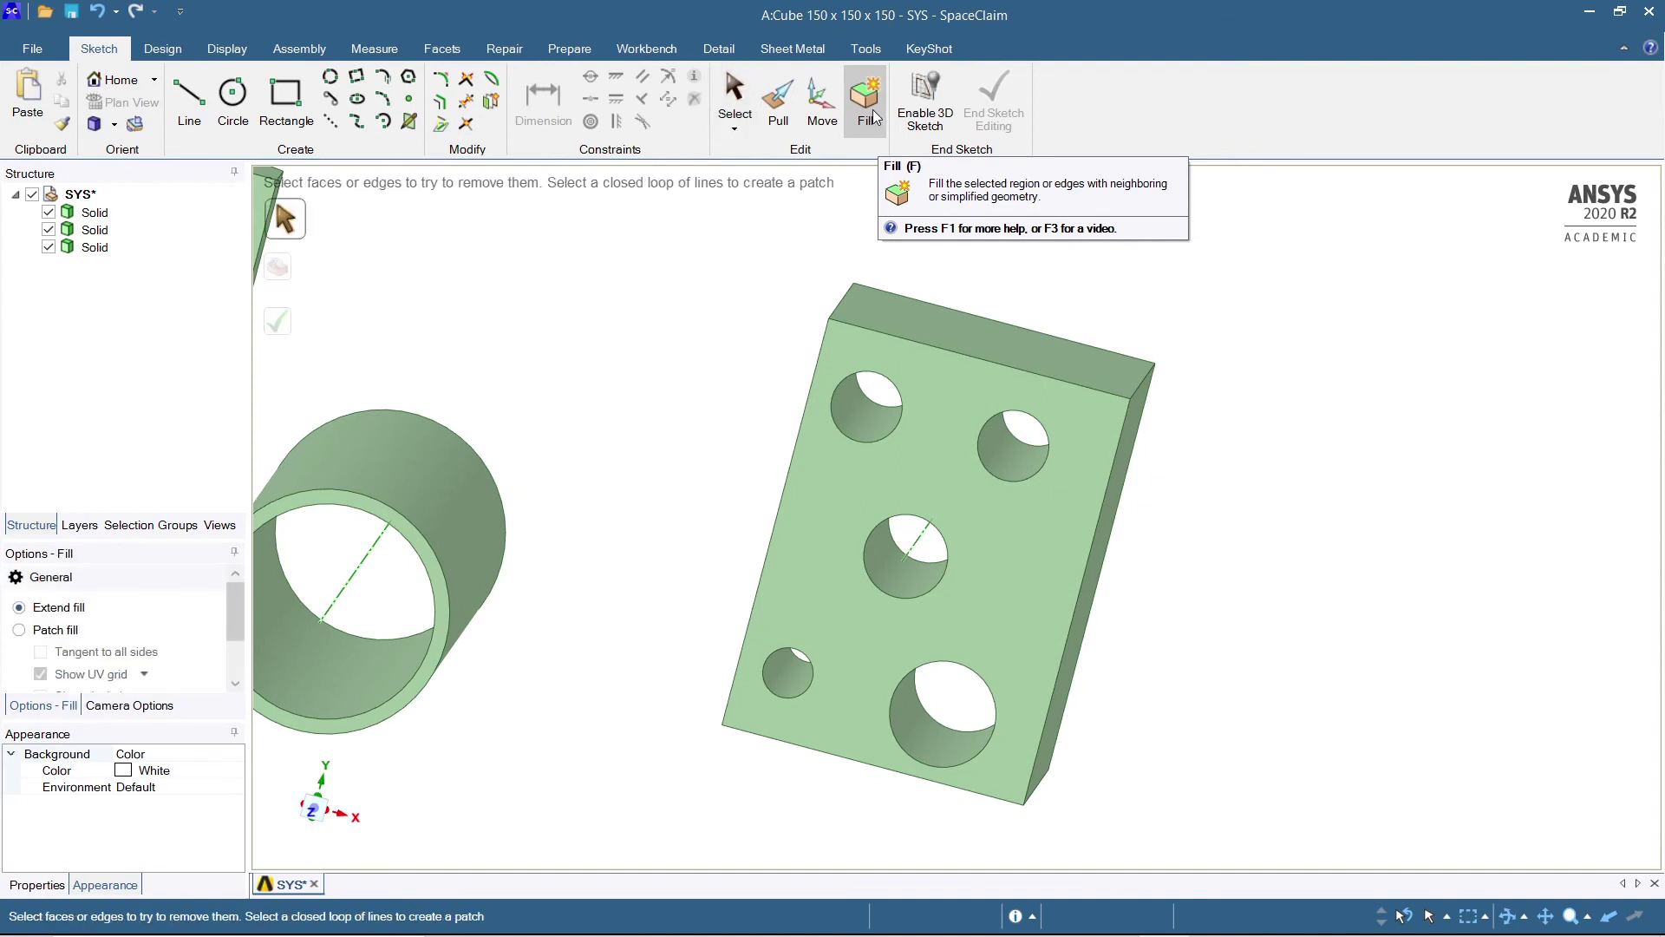
Fill the upper-right hole and then the upper-left hole, one at a time
{"action": "left_click", "coordinate": [1001, 368]}
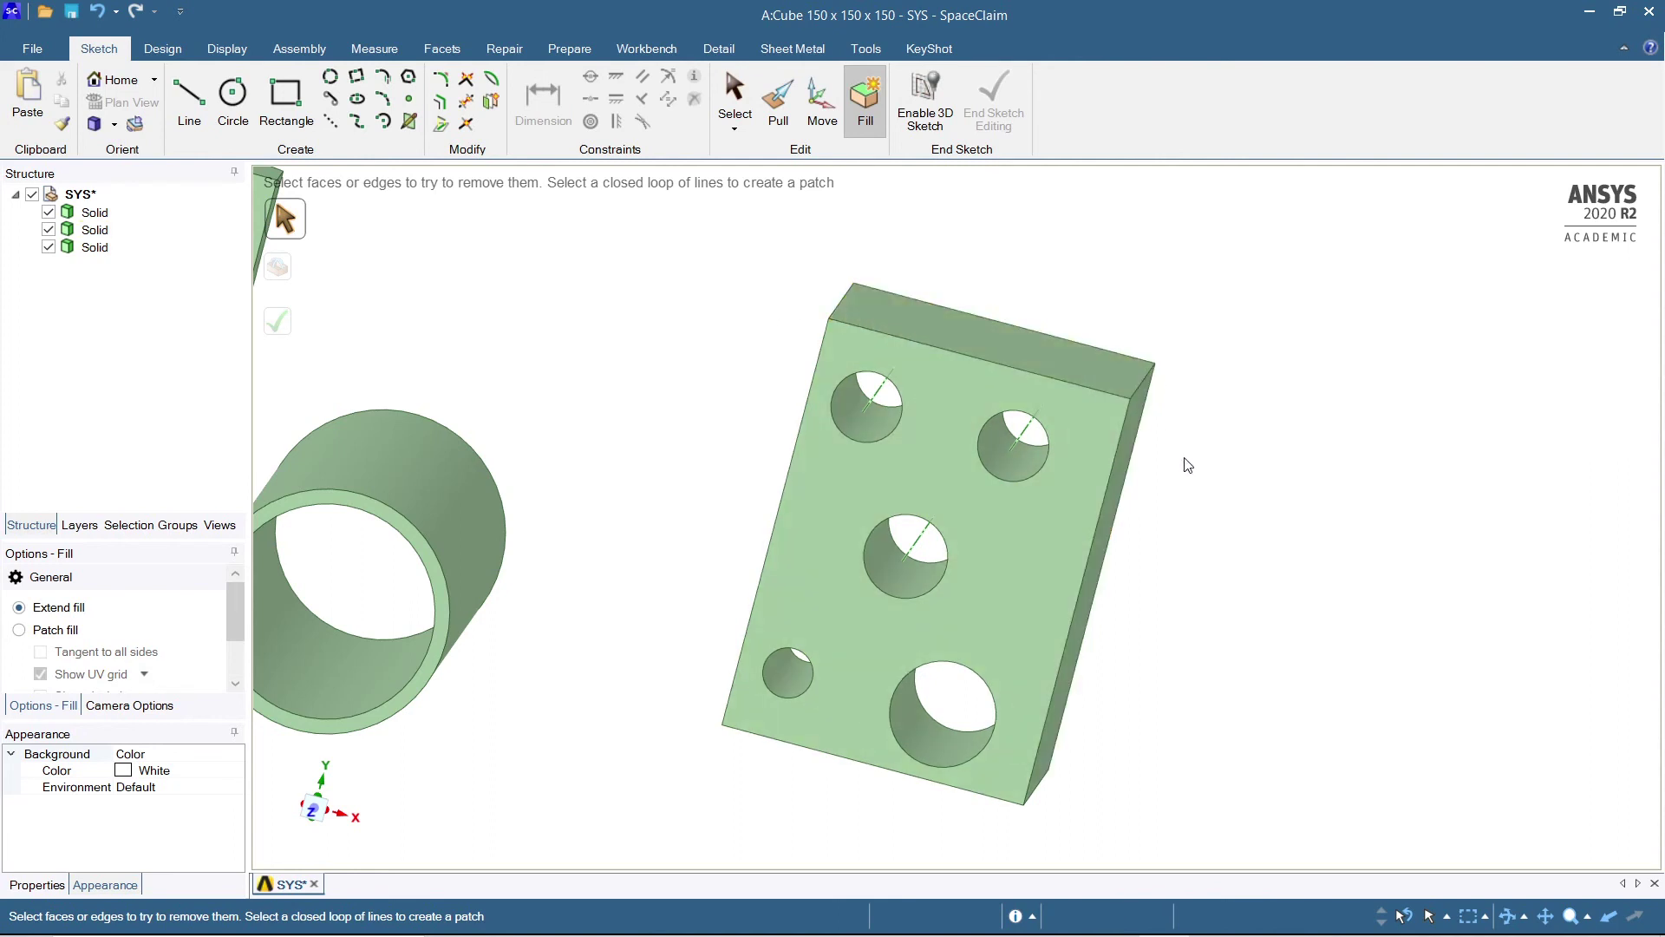
{"action": "left_click", "coordinate": [1026, 467]}
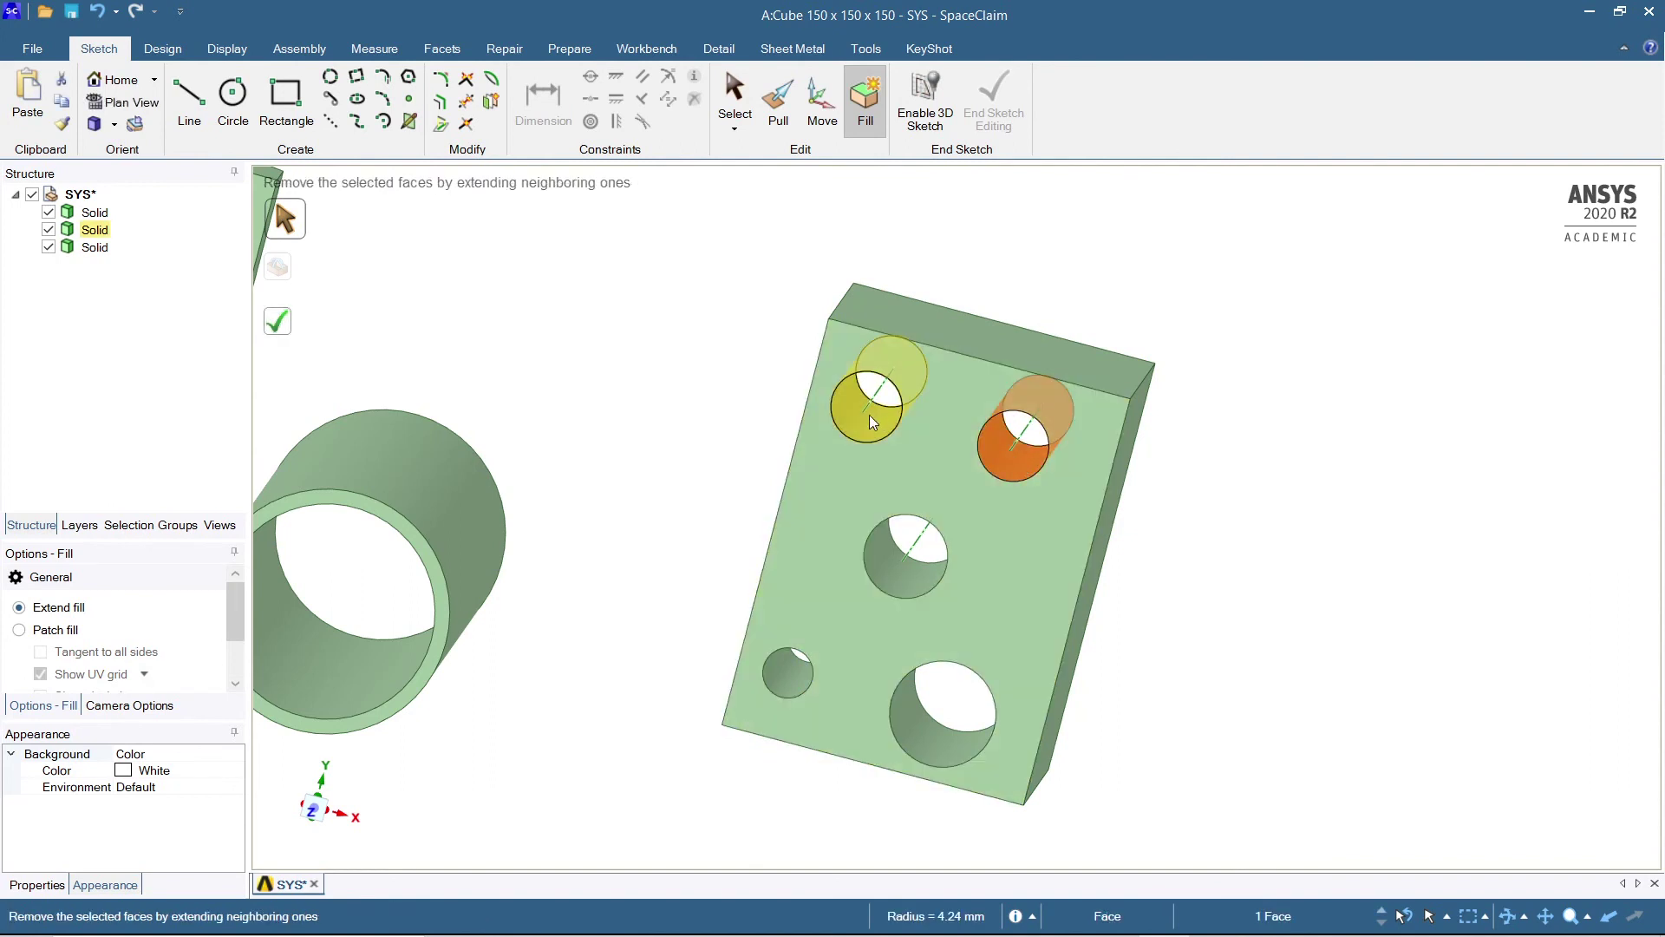
{"action": "left_click", "coordinate": [274, 321]}
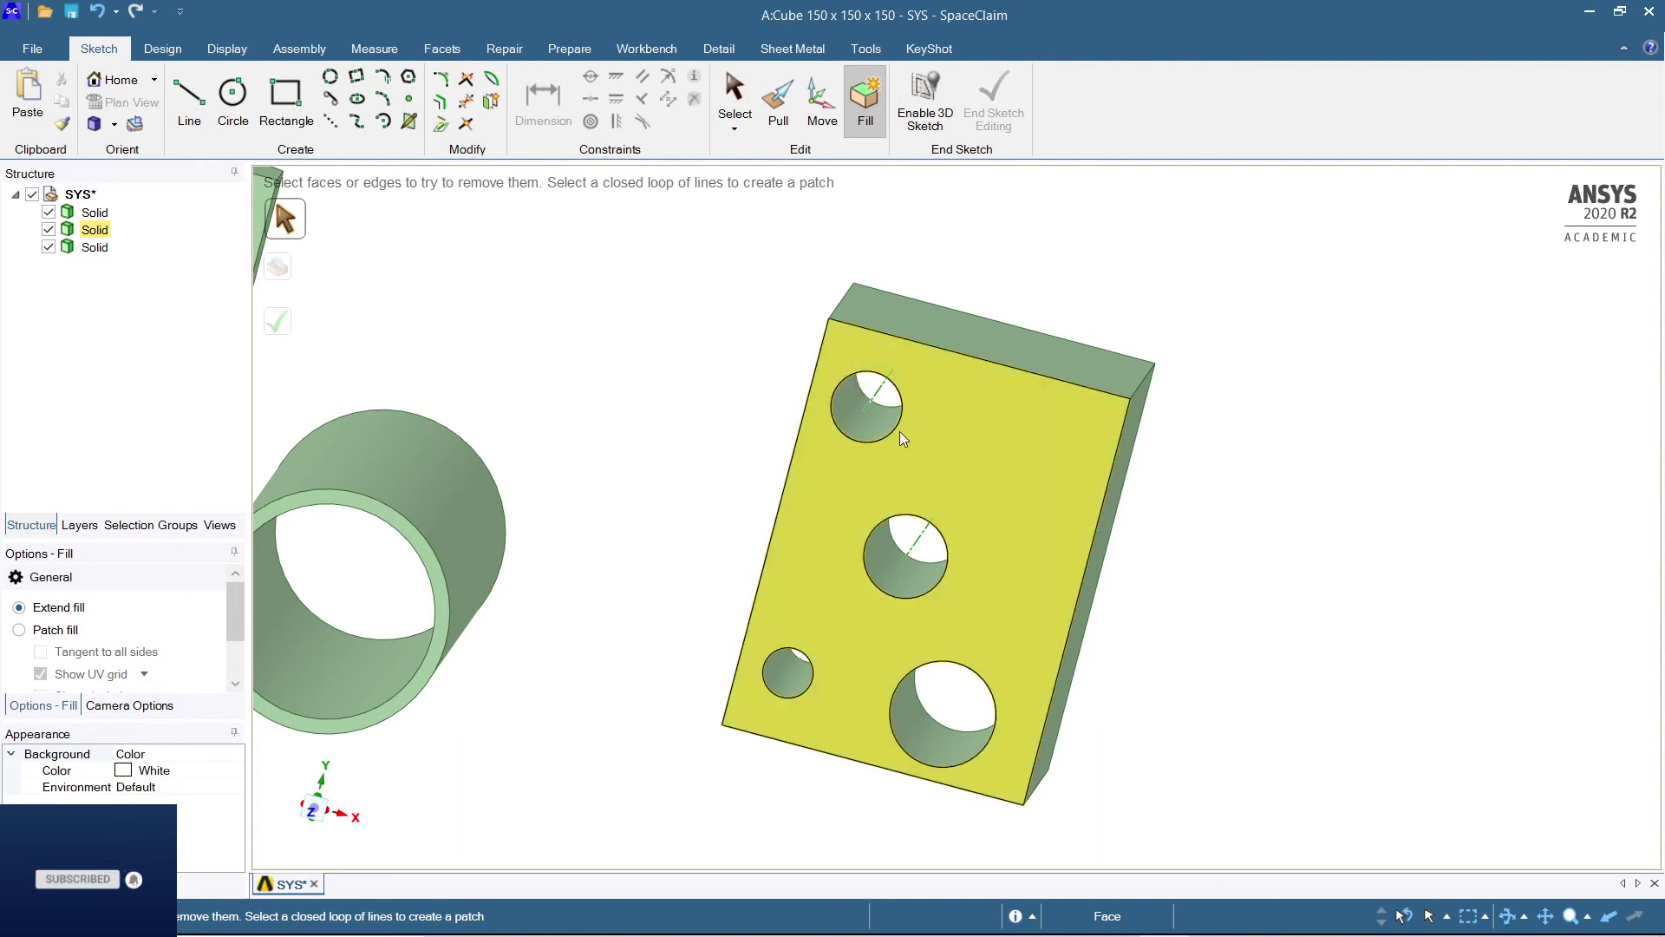
{"action": "left_click", "coordinate": [878, 425]}
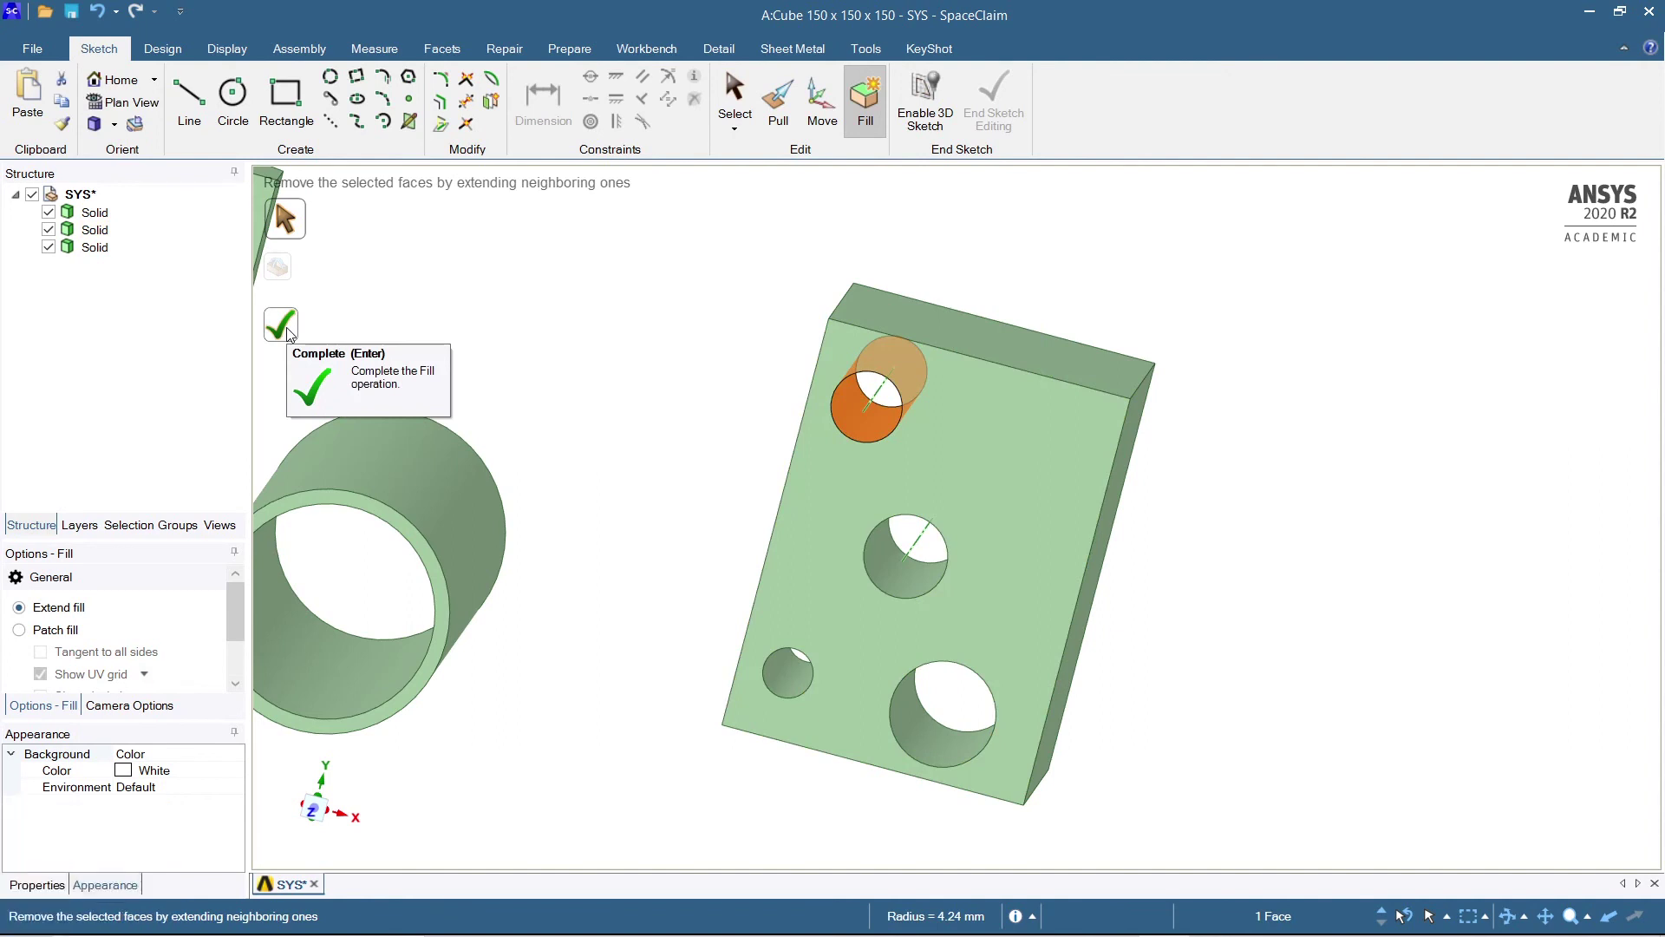
{"action": "left_click", "coordinate": [286, 326]}
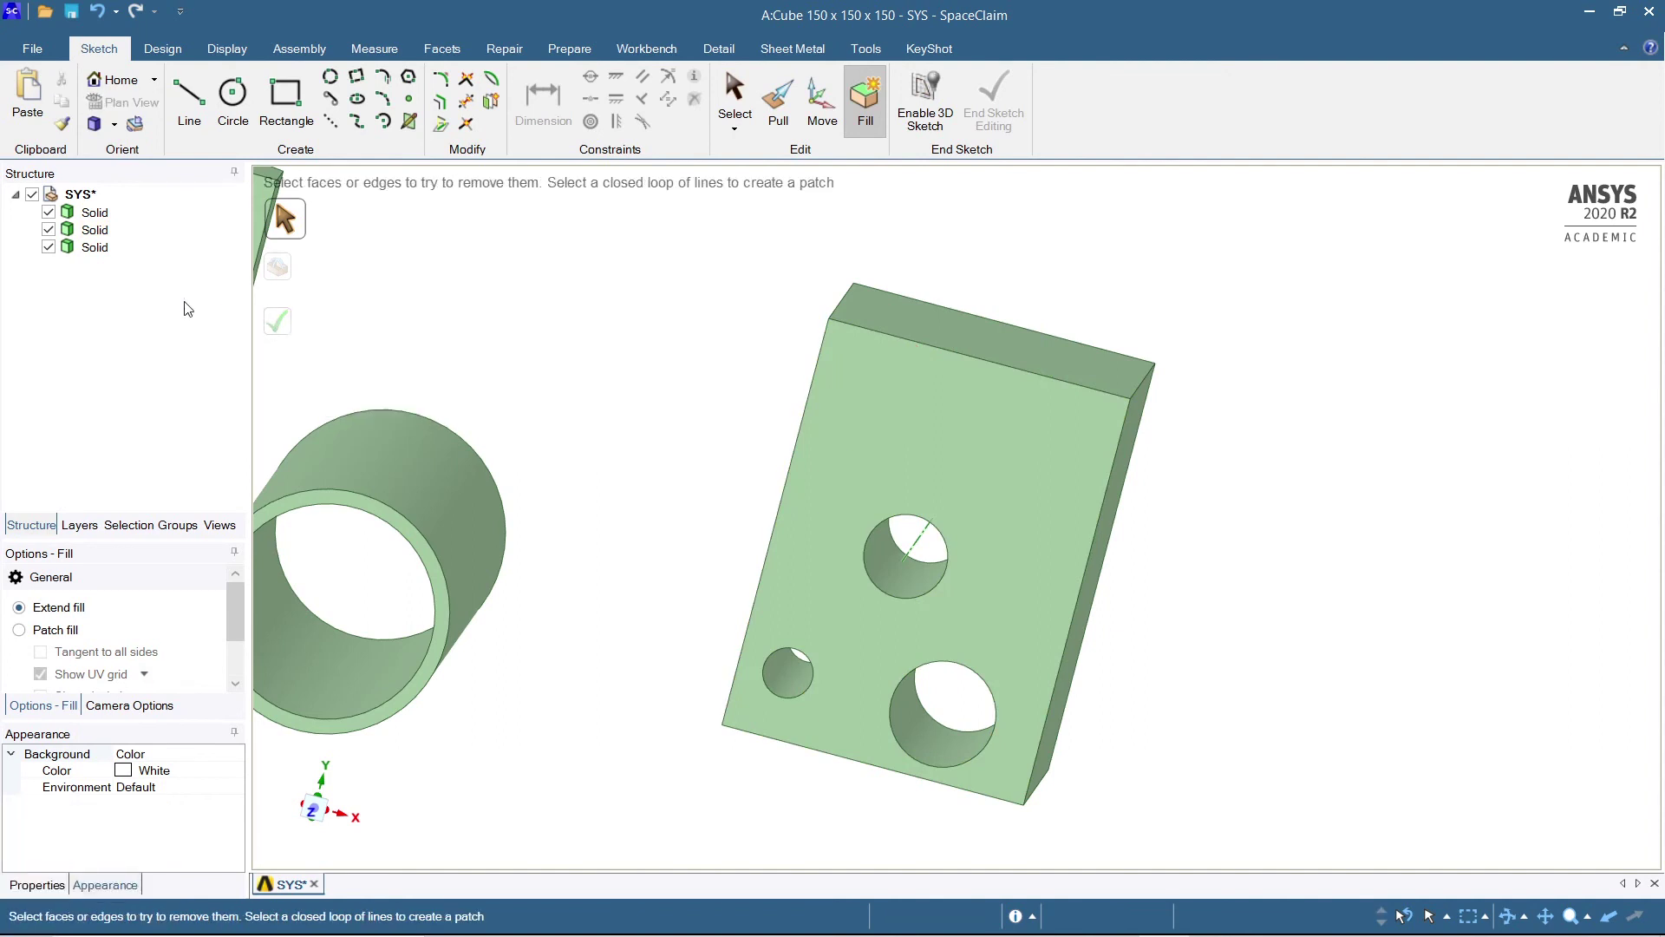
Select the middle, large lower and small holes' inner faces and fill all three with F
{"action": "left_click", "coordinate": [897, 571]}
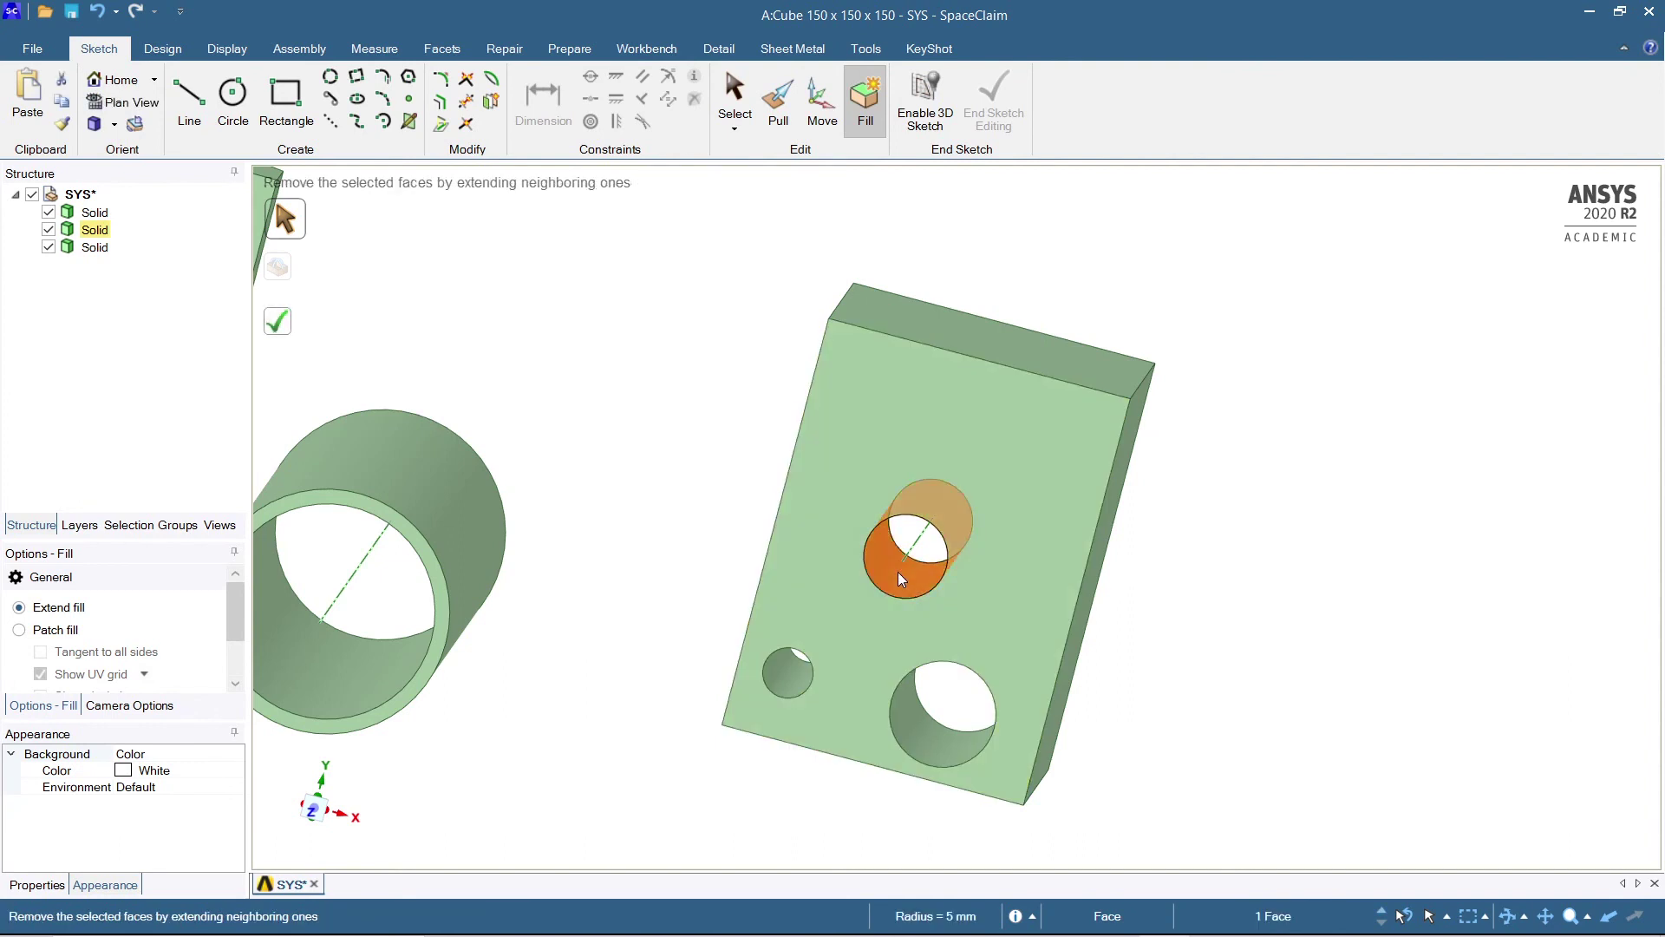
{"action": "left_click", "coordinate": [934, 727], "text": "ctrl"}
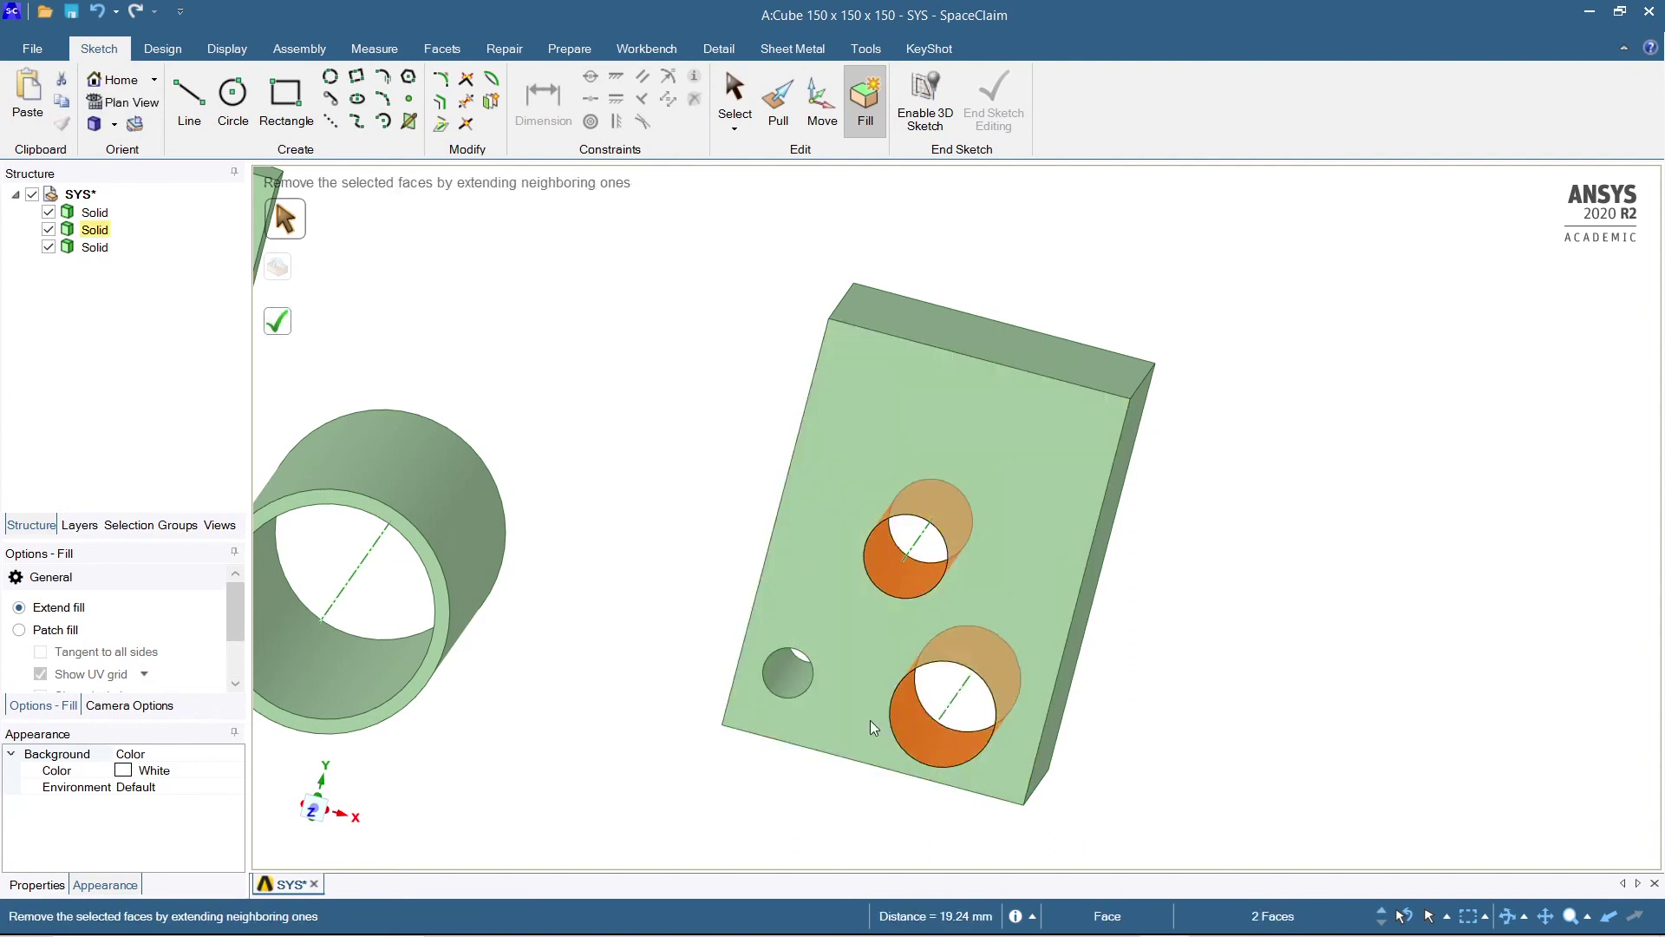
{"action": "left_click", "coordinate": [790, 686], "text": "ctrl"}
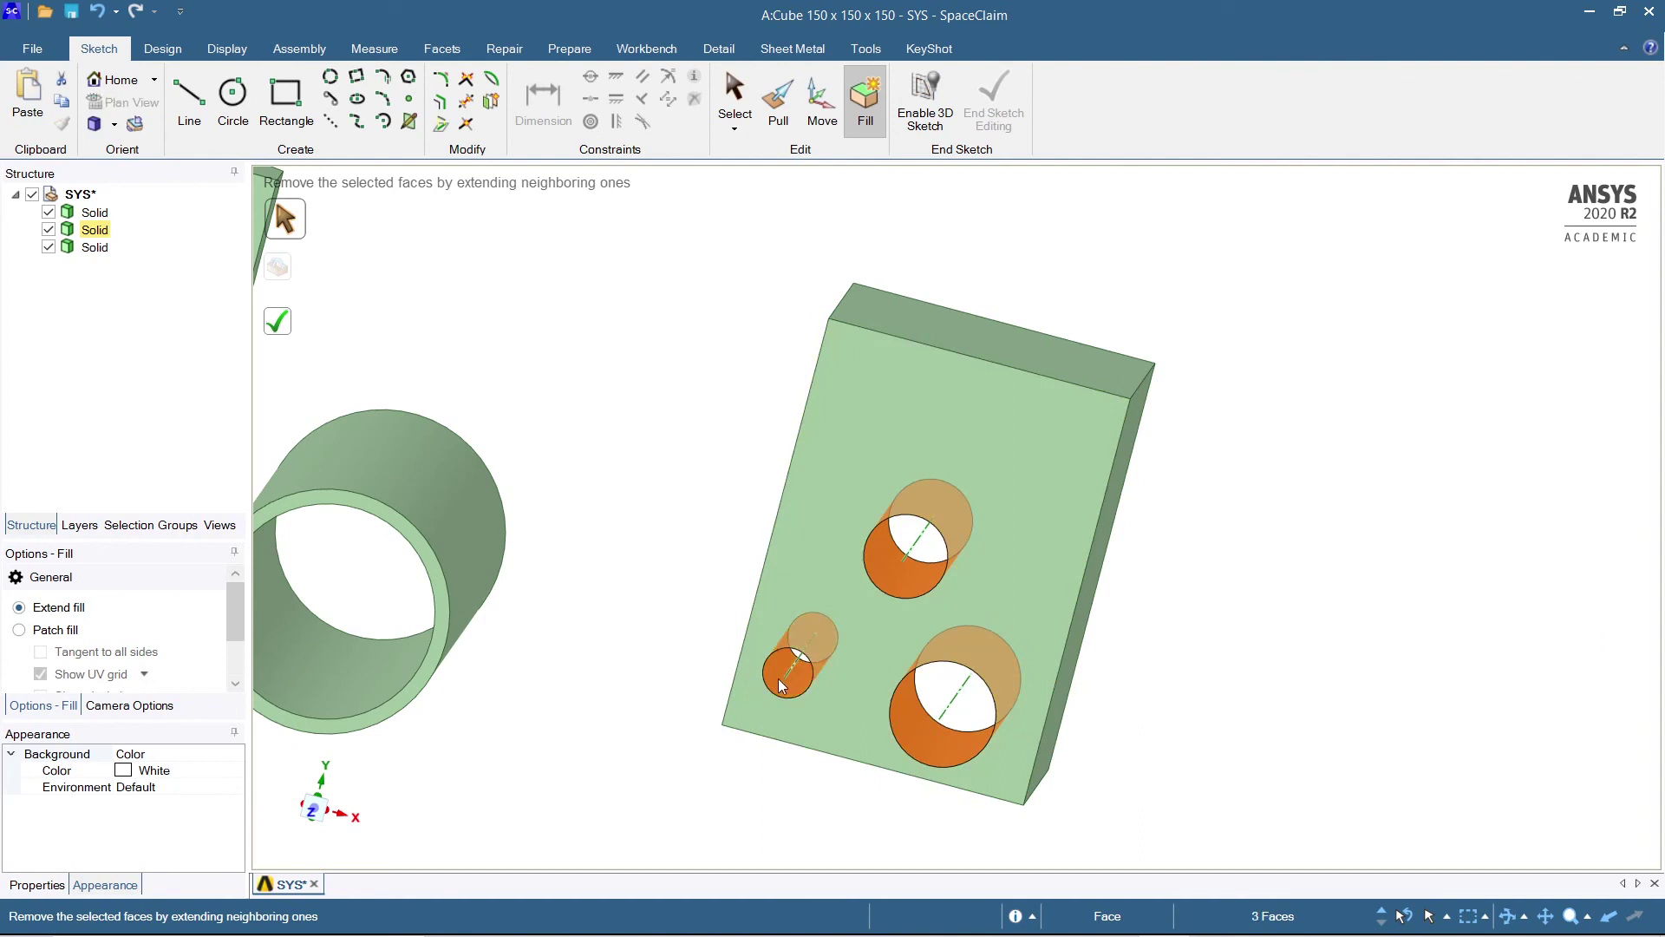
{"action": "key", "text": "f"}
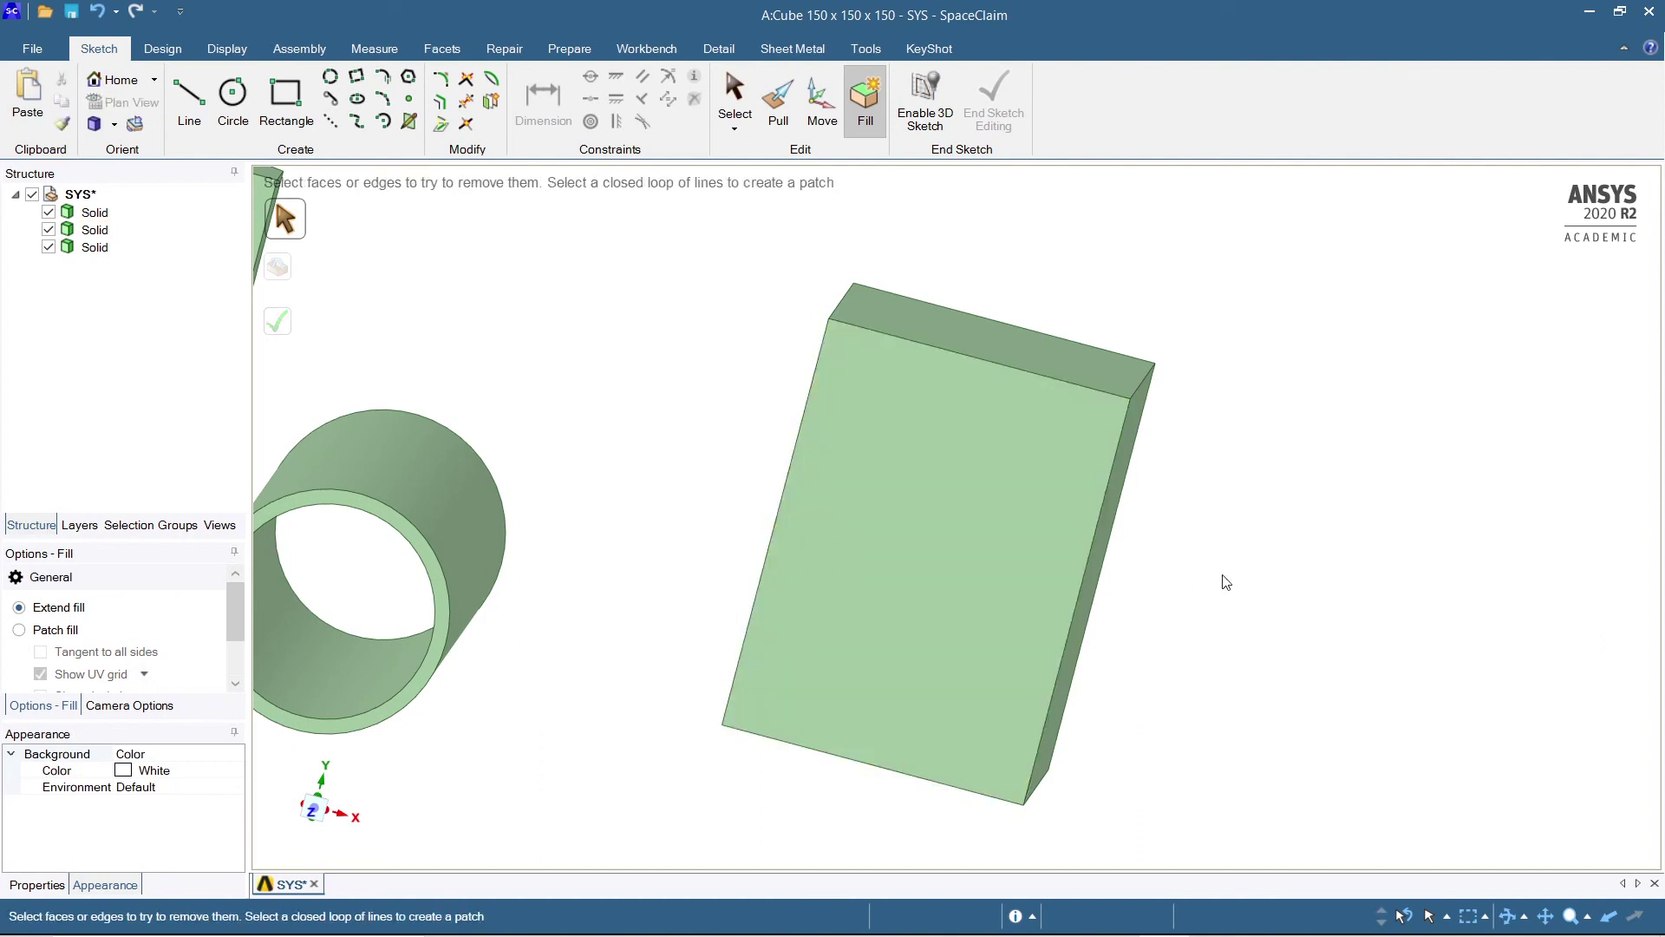
{"action": "scroll", "coordinate": [1197, 572], "scroll_direction": "down", "scroll_amount": 3}
{"action": "scroll", "coordinate": [1206, 577], "scroll_direction": "up", "scroll_amount": 2}
{"action": "middle_click_drag", "start_coordinate": [1238, 599], "coordinate": [1196, 574]}
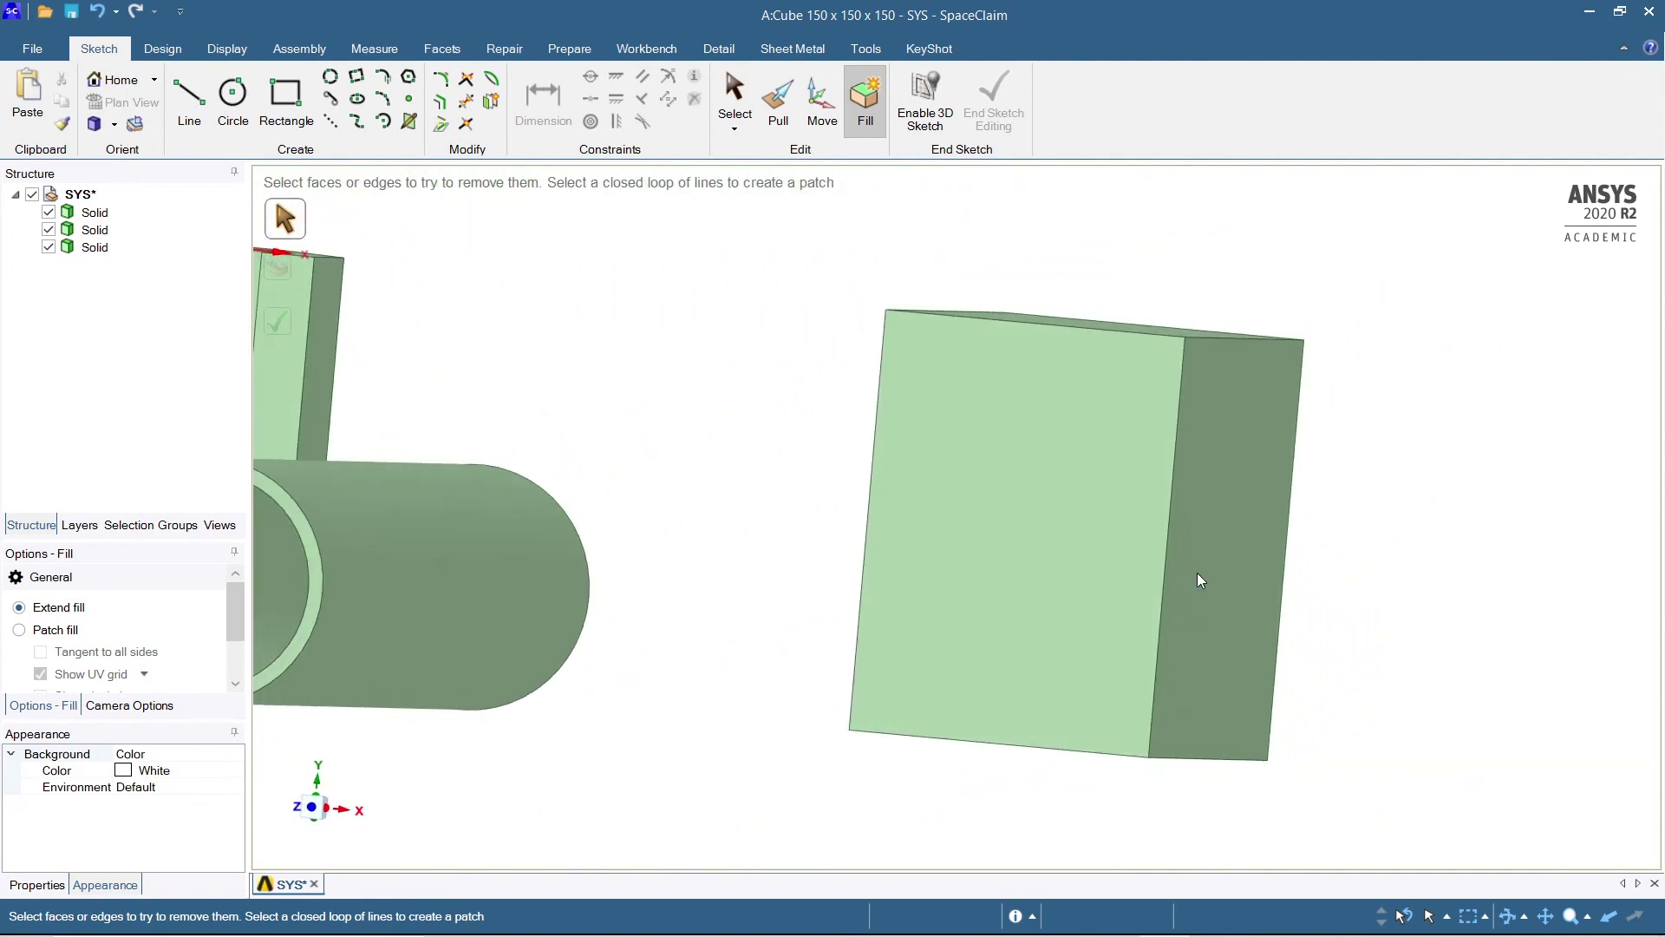
{"action": "key", "text": "h"}
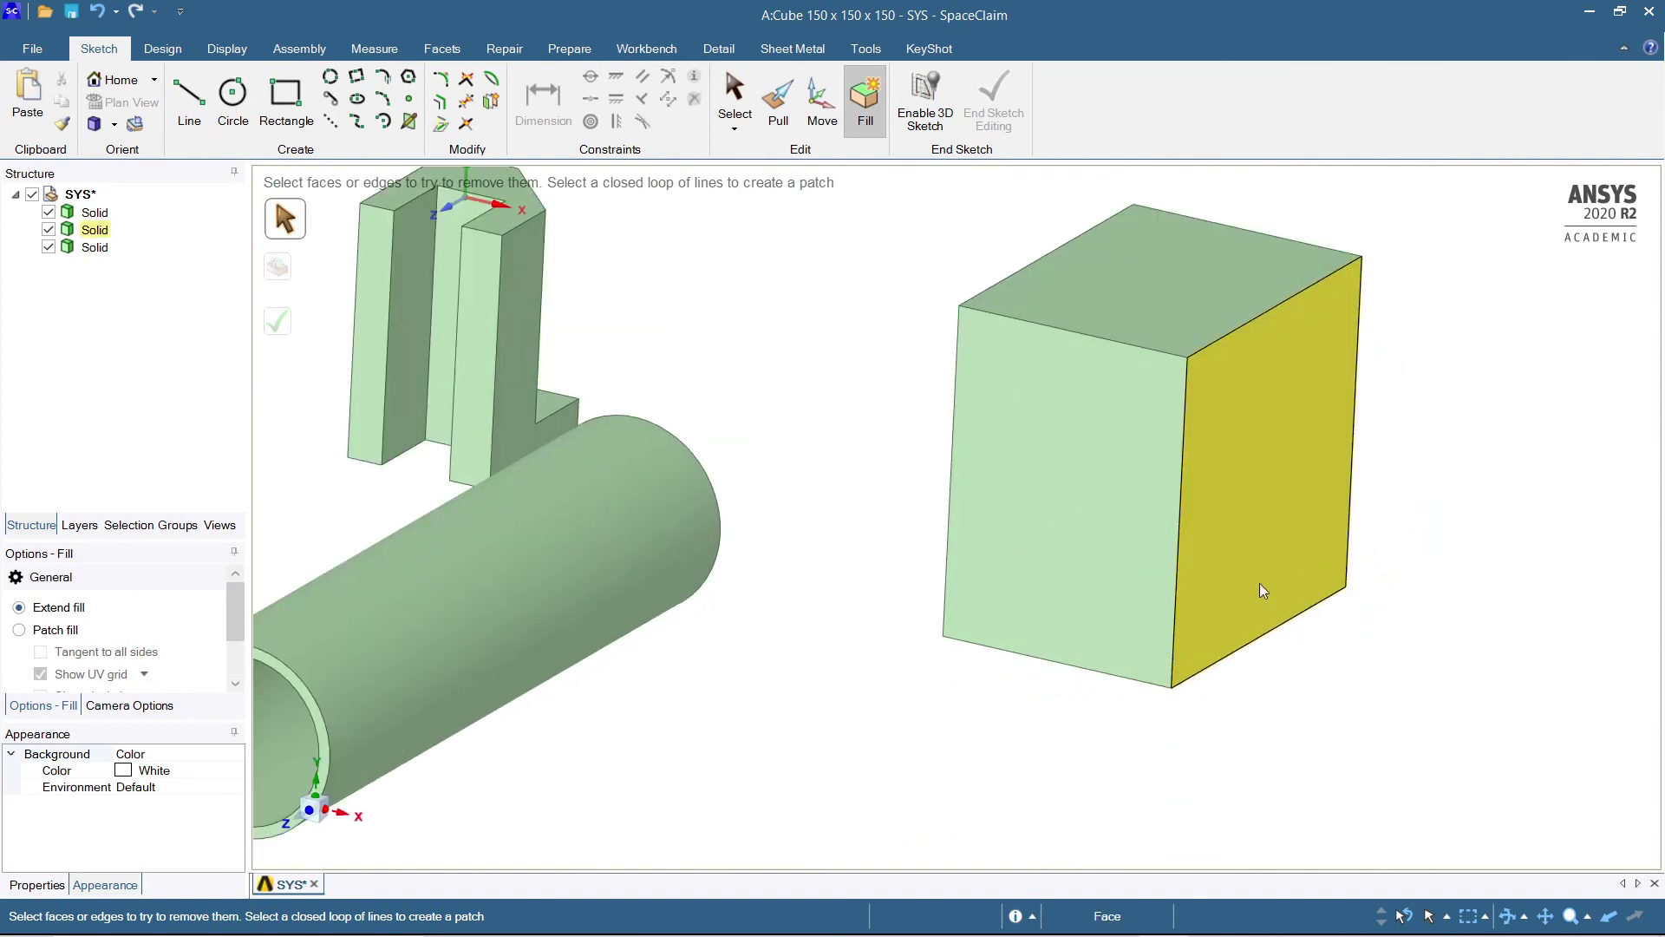
{"action": "key", "text": "z"}
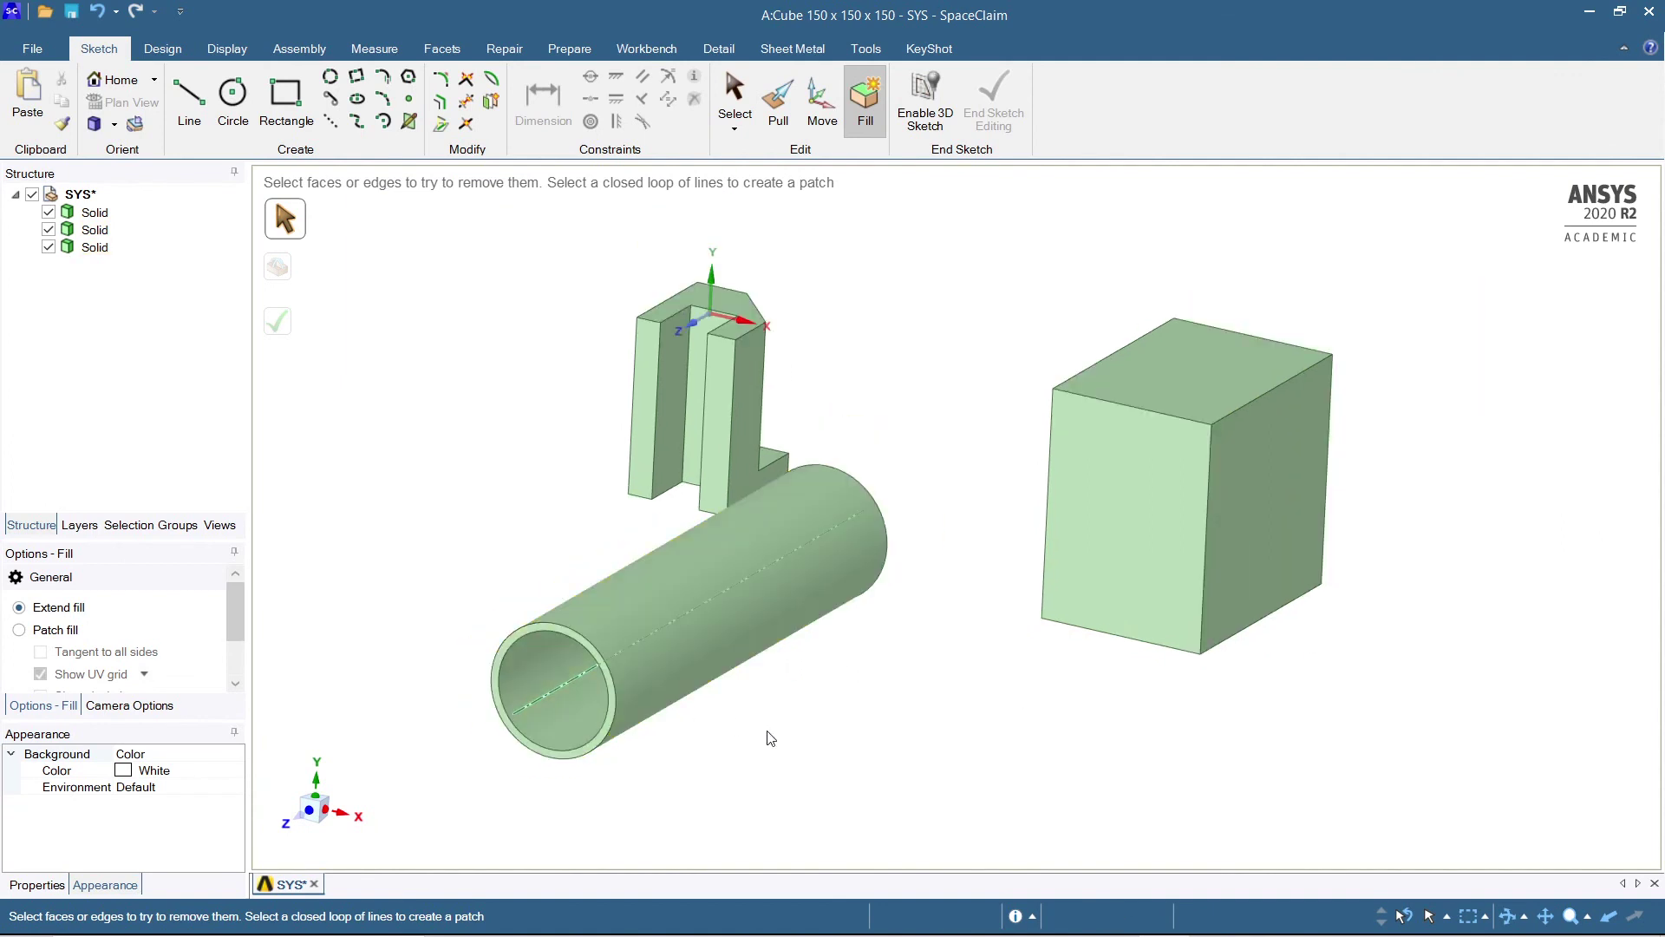
{"action": "middle_click_drag", "start_coordinate": [770, 738], "coordinate": [837, 695]}
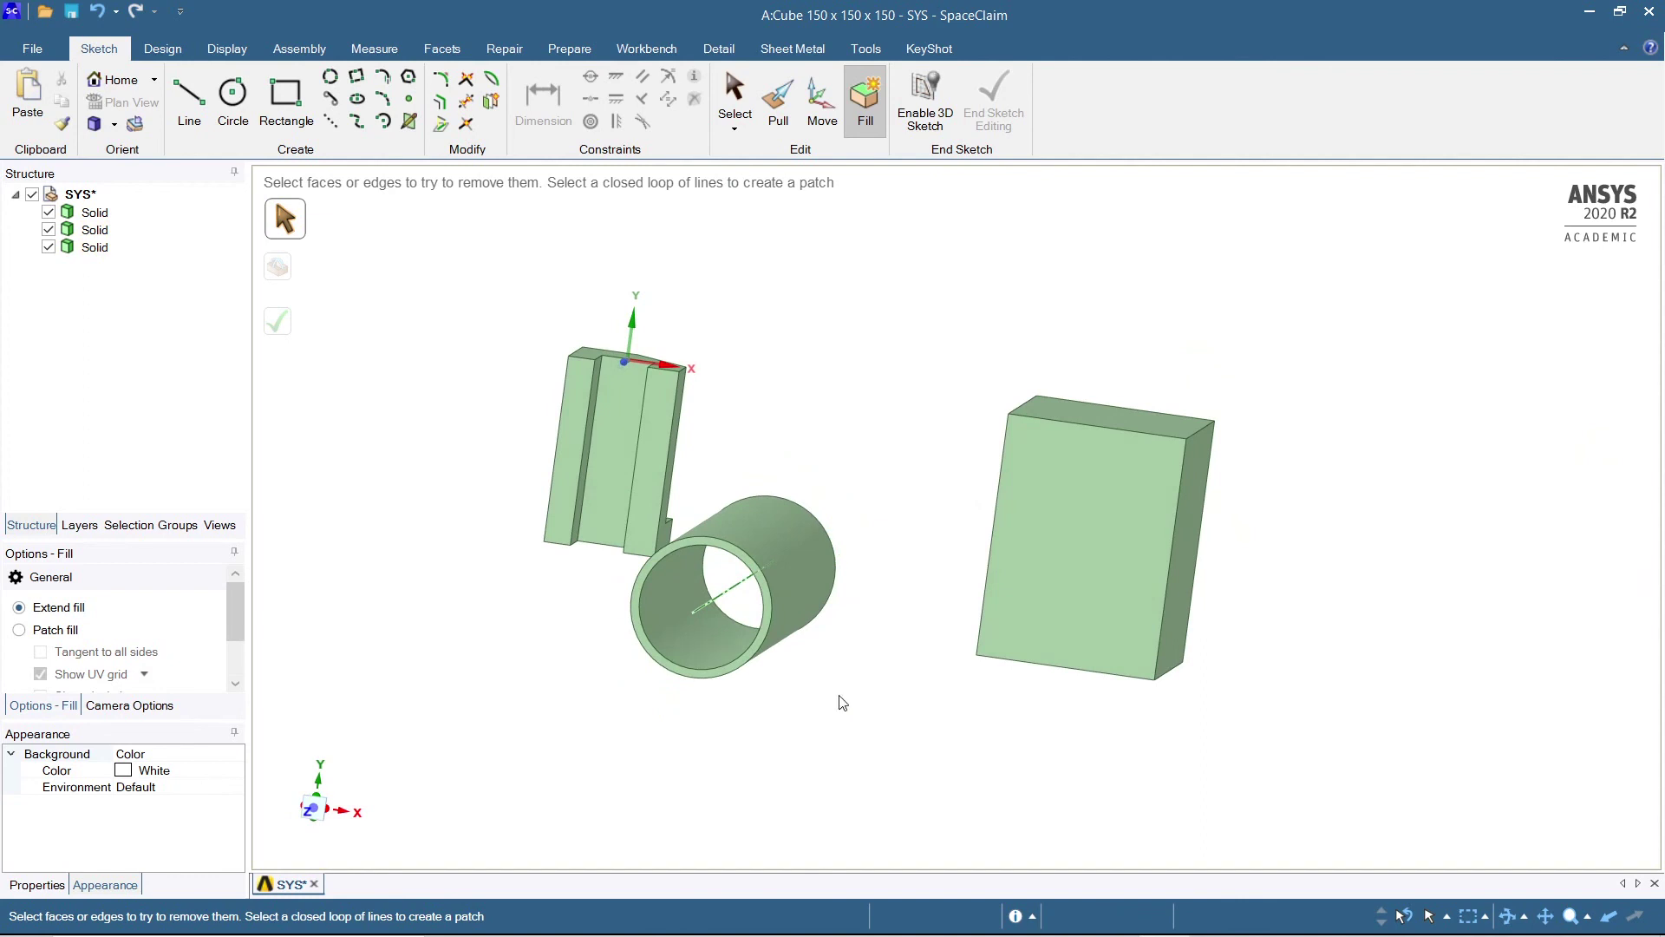
{"action": "scroll", "coordinate": [703, 632], "scroll_direction": "up", "scroll_amount": 3}
Select the pipe's inner bore face and fill it with F to make a solid cylinder
{"action": "scroll", "coordinate": [703, 634], "scroll_direction": "down", "scroll_amount": 2}
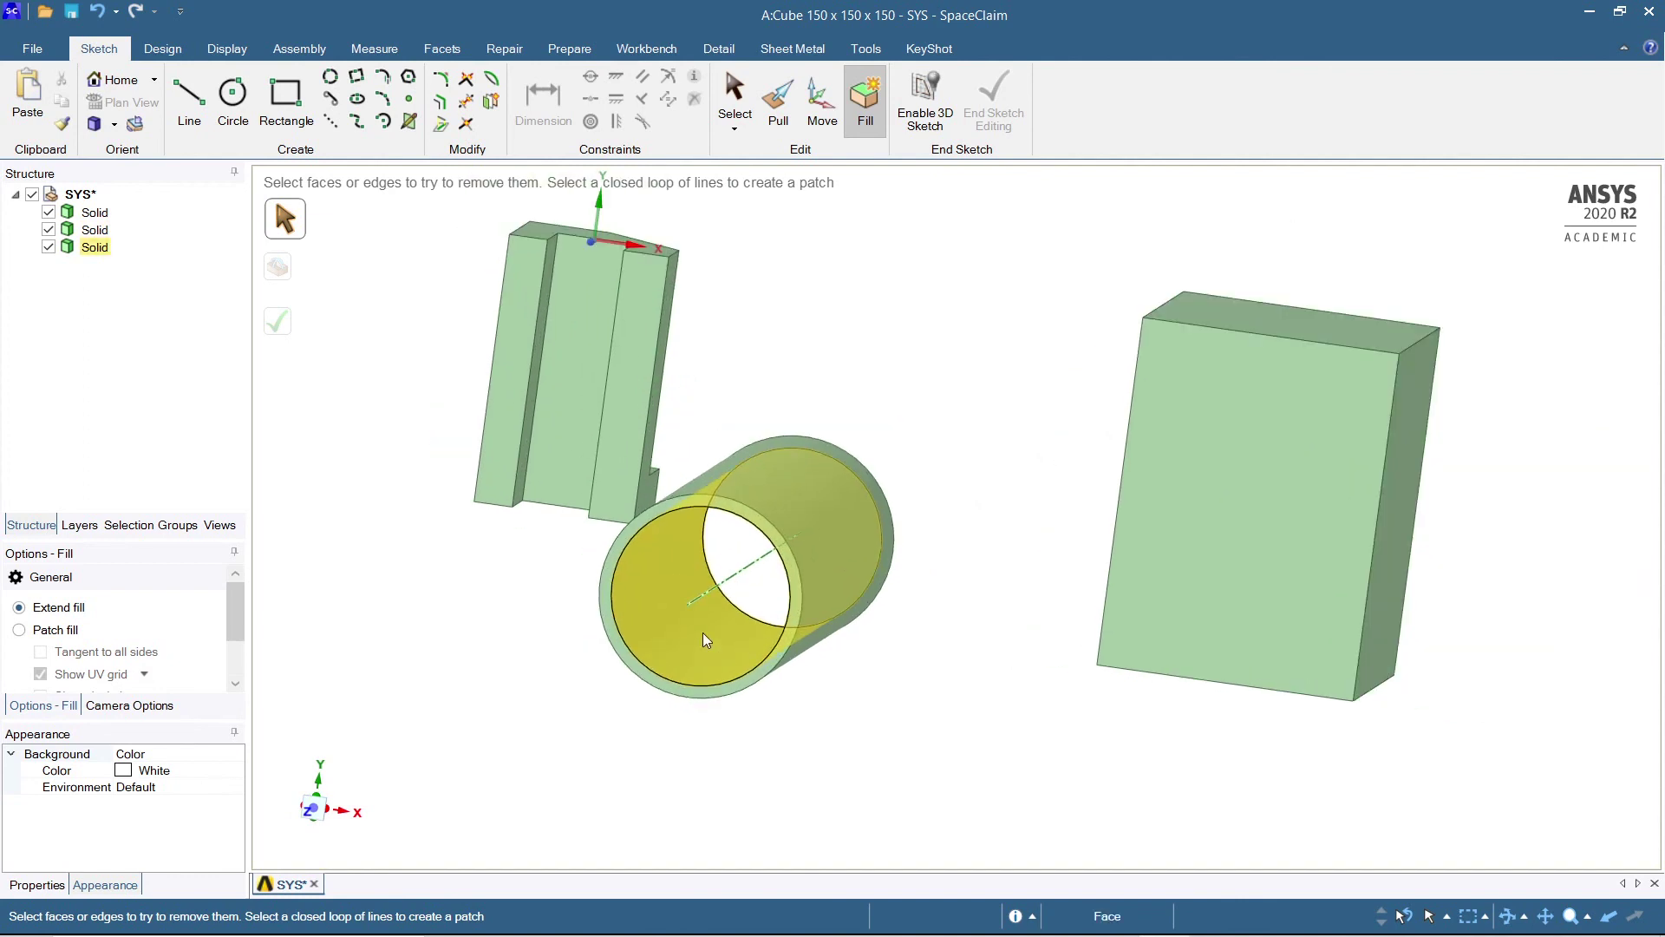
{"action": "mouse_move", "coordinate": [715, 657]}
{"action": "middle_mouse_down"}
{"action": "mouse_move", "coordinate": [713, 686]}
{"action": "mouse_move", "coordinate": [711, 668]}
{"action": "middle_mouse_up"}
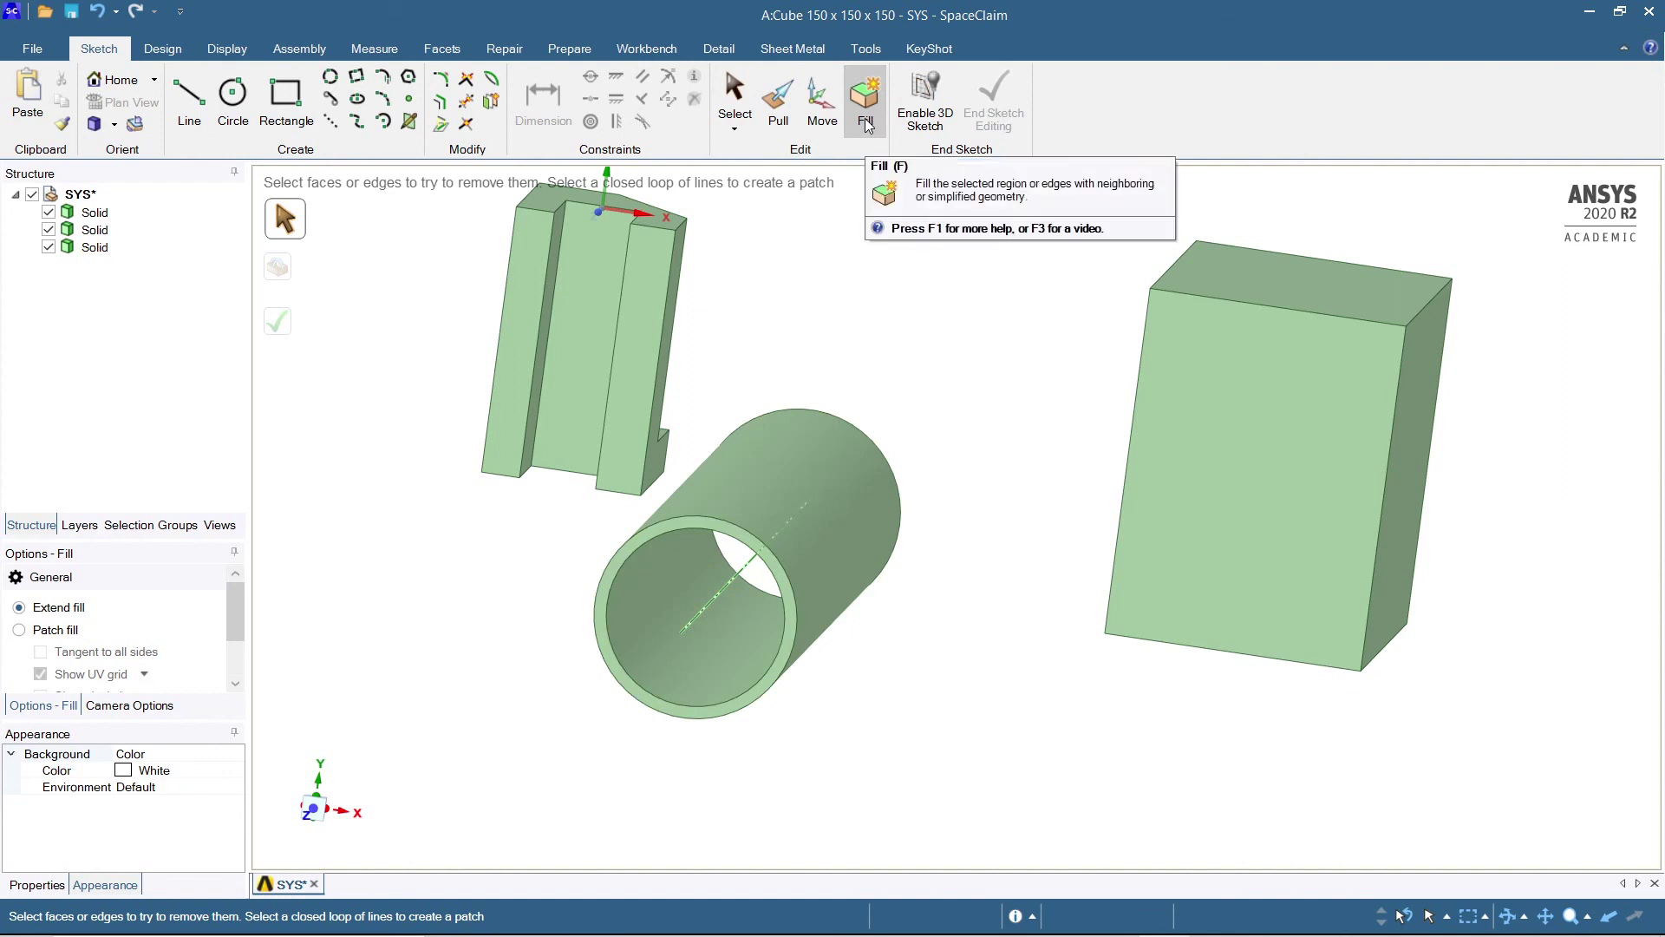
{"action": "left_click", "coordinate": [718, 613]}
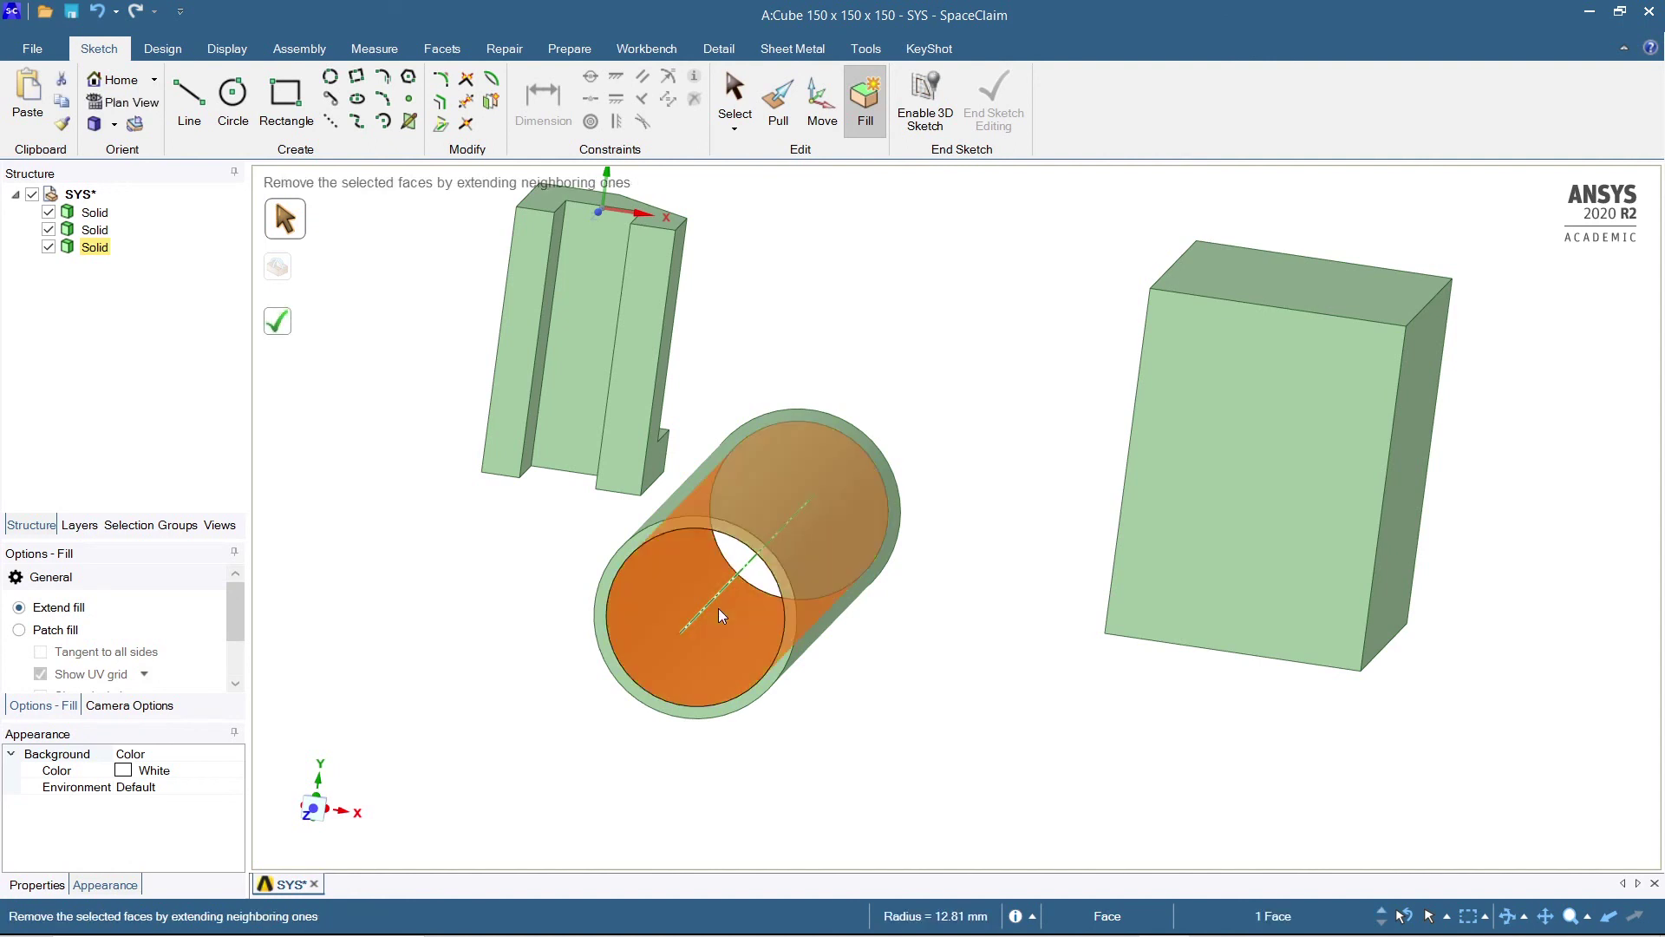
{"action": "mouse_move", "coordinate": [909, 716]}
{"action": "middle_mouse_down"}
{"action": "mouse_move", "coordinate": [922, 662]}
{"action": "mouse_move", "coordinate": [924, 694]}
{"action": "mouse_move", "coordinate": [892, 706]}
{"action": "mouse_move", "coordinate": [903, 718]}
{"action": "middle_mouse_up"}
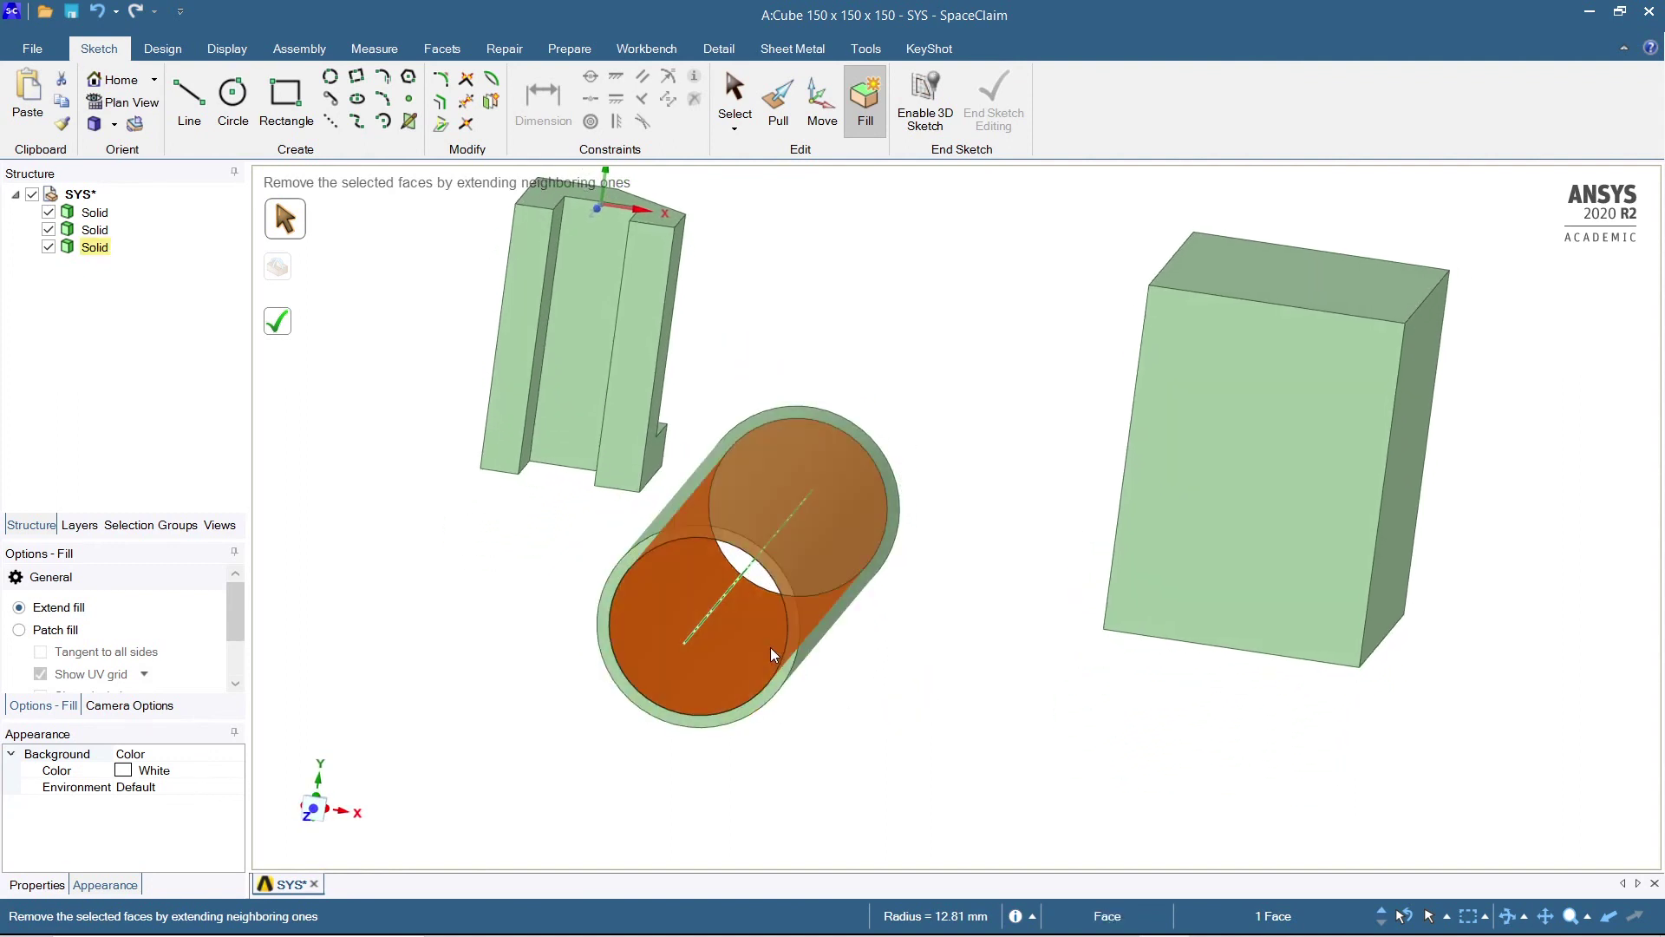
{"action": "key", "text": "f"}
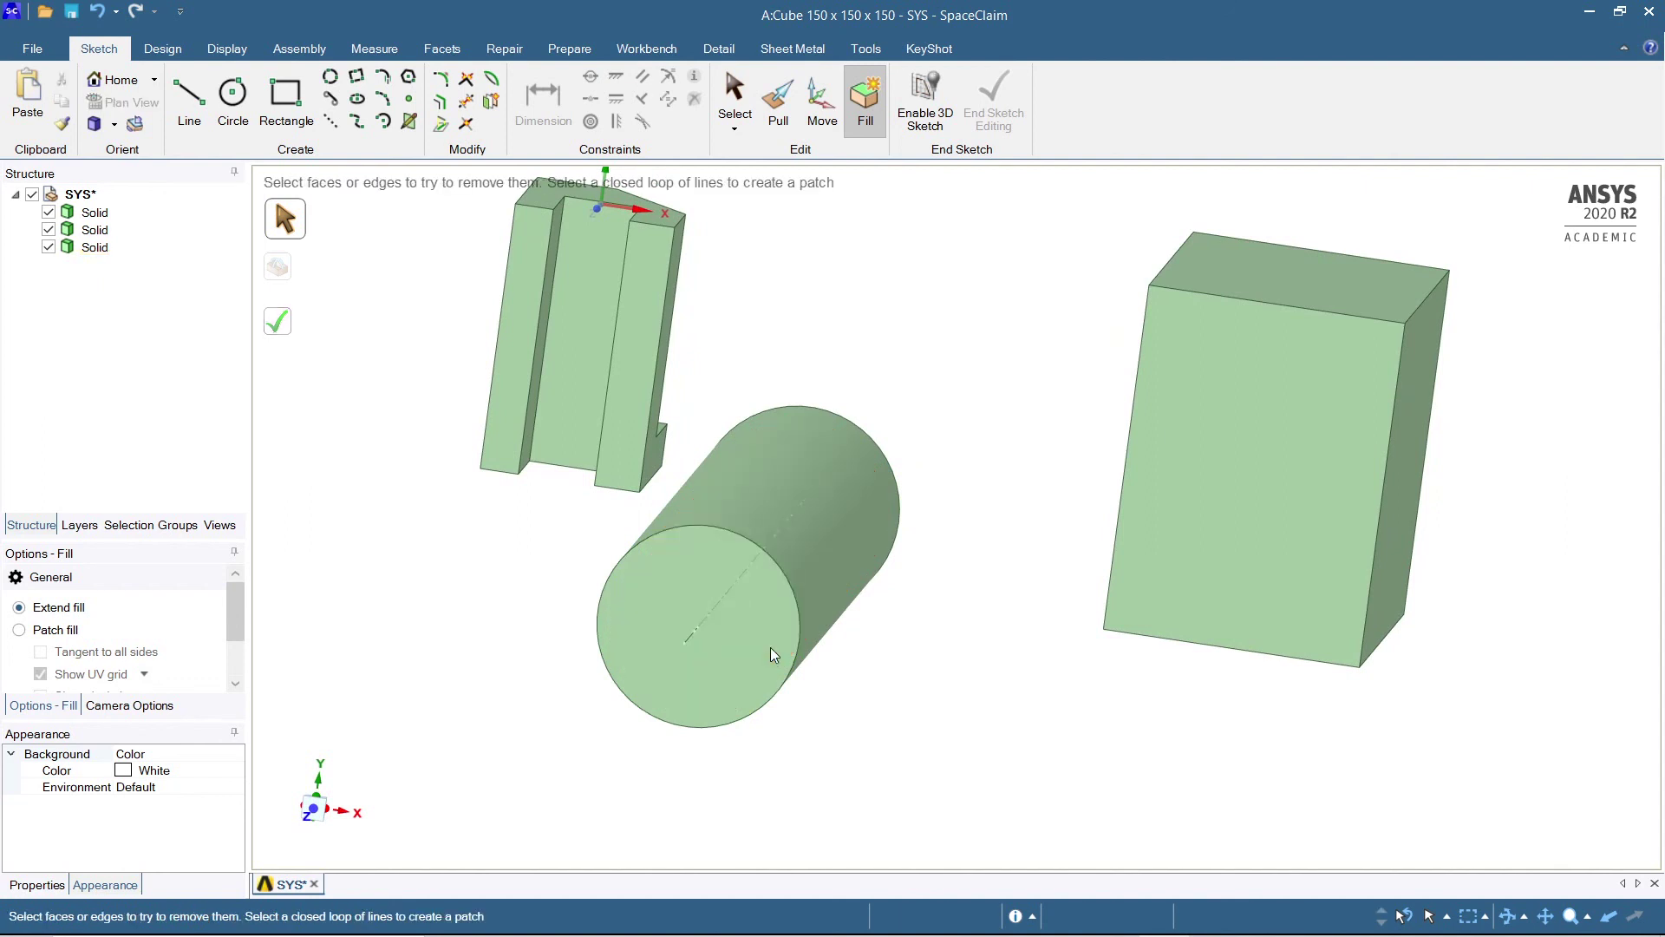
Orbit around the solid cylinder, select and then deselect it, and spin the scene to a new angle
{"action": "mouse_move", "coordinate": [995, 598]}
{"action": "middle_mouse_down"}
{"action": "mouse_move", "coordinate": [847, 654]}
{"action": "mouse_move", "coordinate": [1015, 595]}
{"action": "mouse_move", "coordinate": [1002, 609]}
{"action": "middle_mouse_up"}
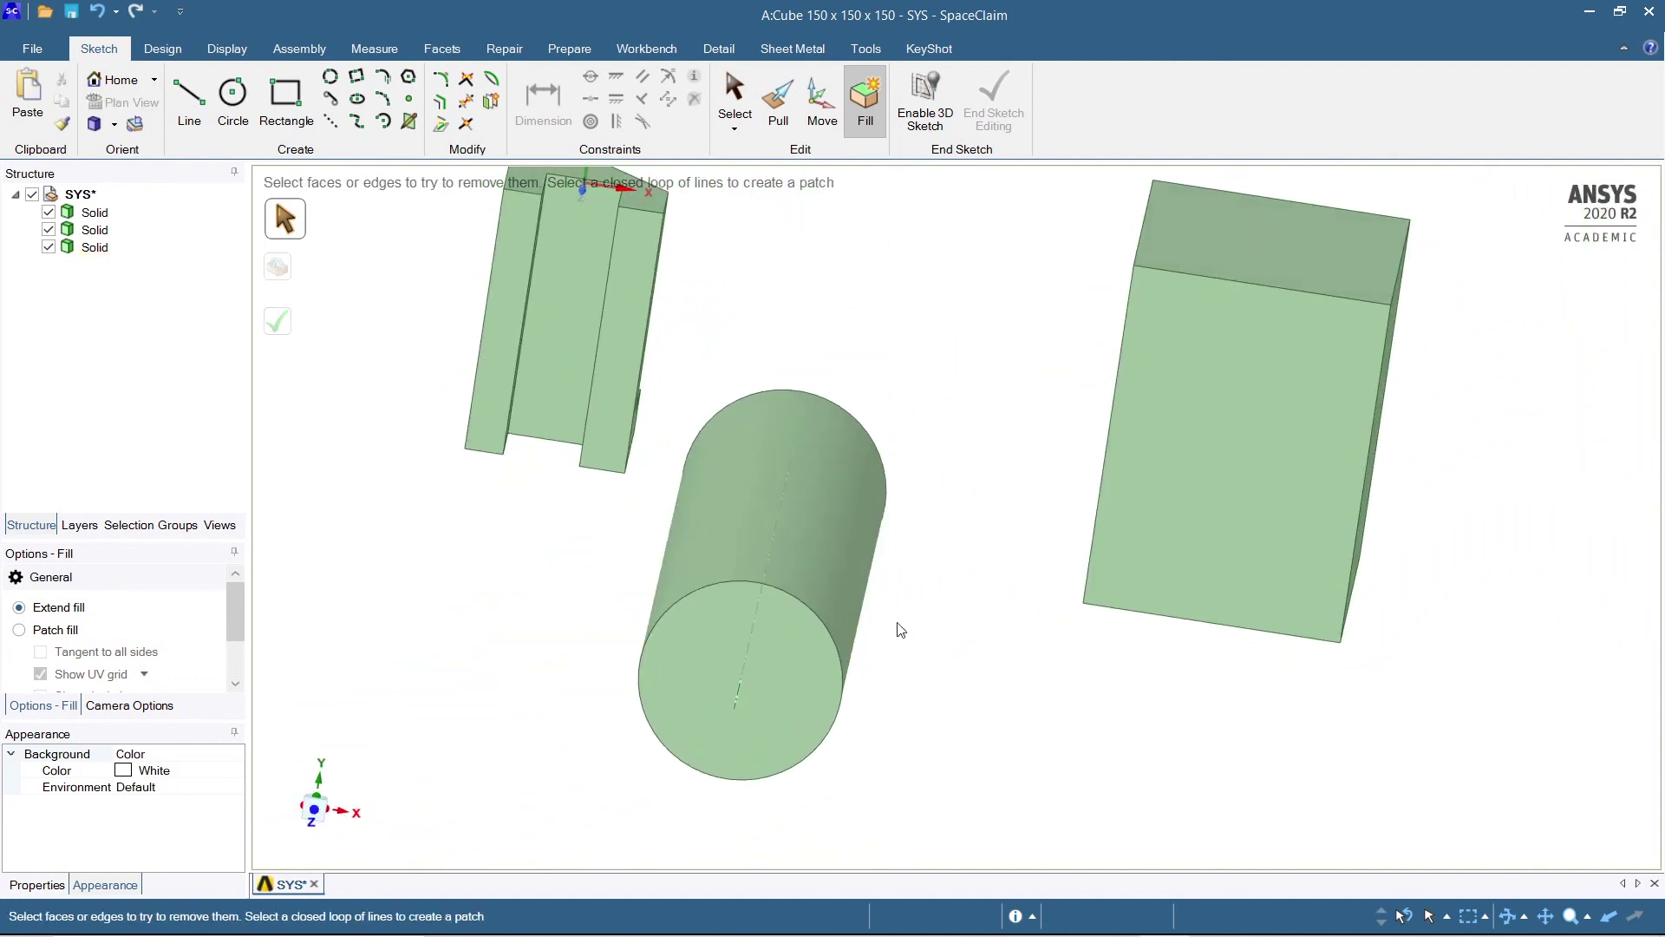
{"action": "triple_click", "coordinate": [809, 626]}
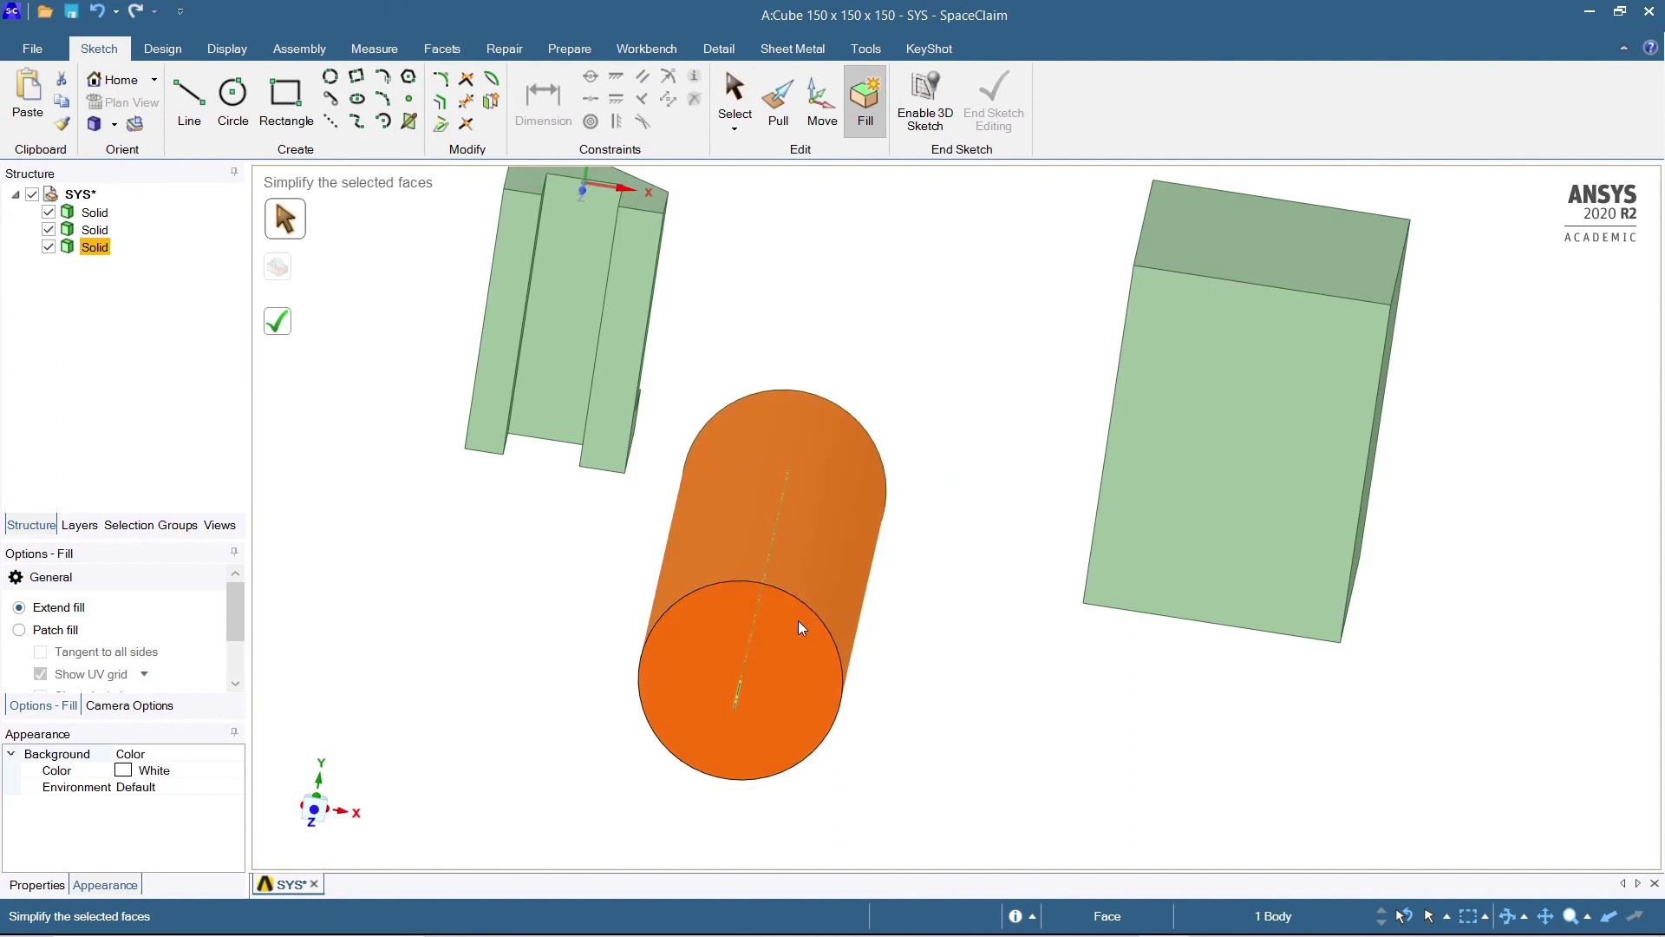
{"action": "key", "text": "Escape"}
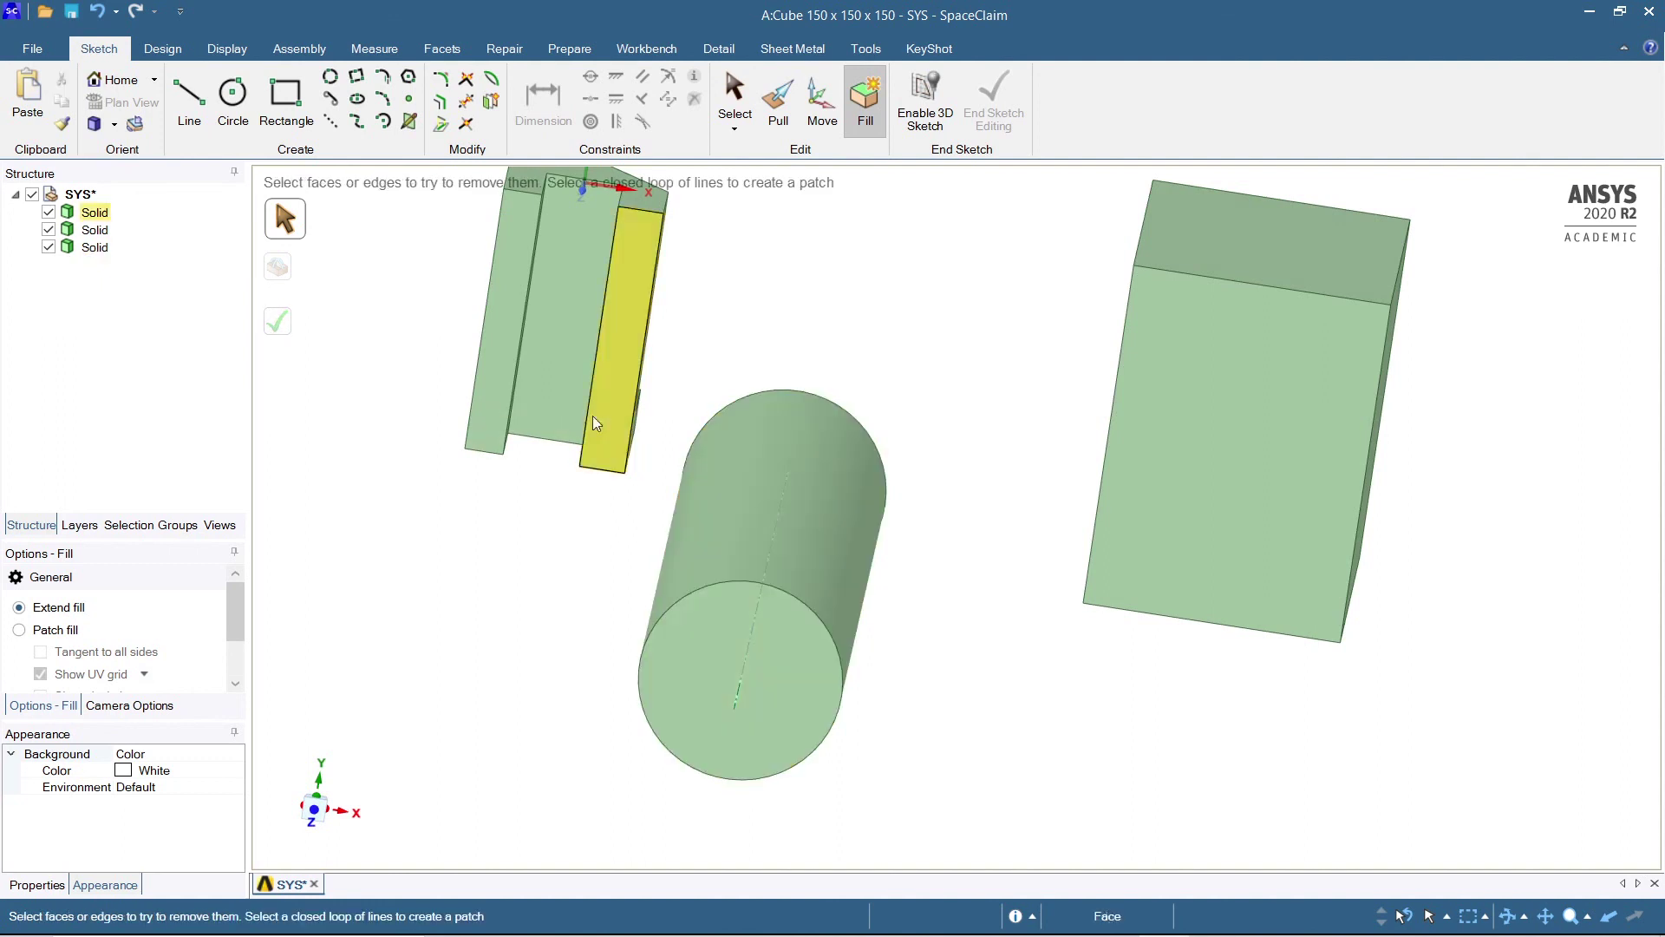
{"action": "middle_click_drag", "start_coordinate": [557, 483], "coordinate": [787, 559]}
Clear the block's edge selection and uncheck the block and cylinder in the Structure tree
{"action": "scroll", "coordinate": [789, 551], "scroll_direction": "down", "scroll_amount": 5}
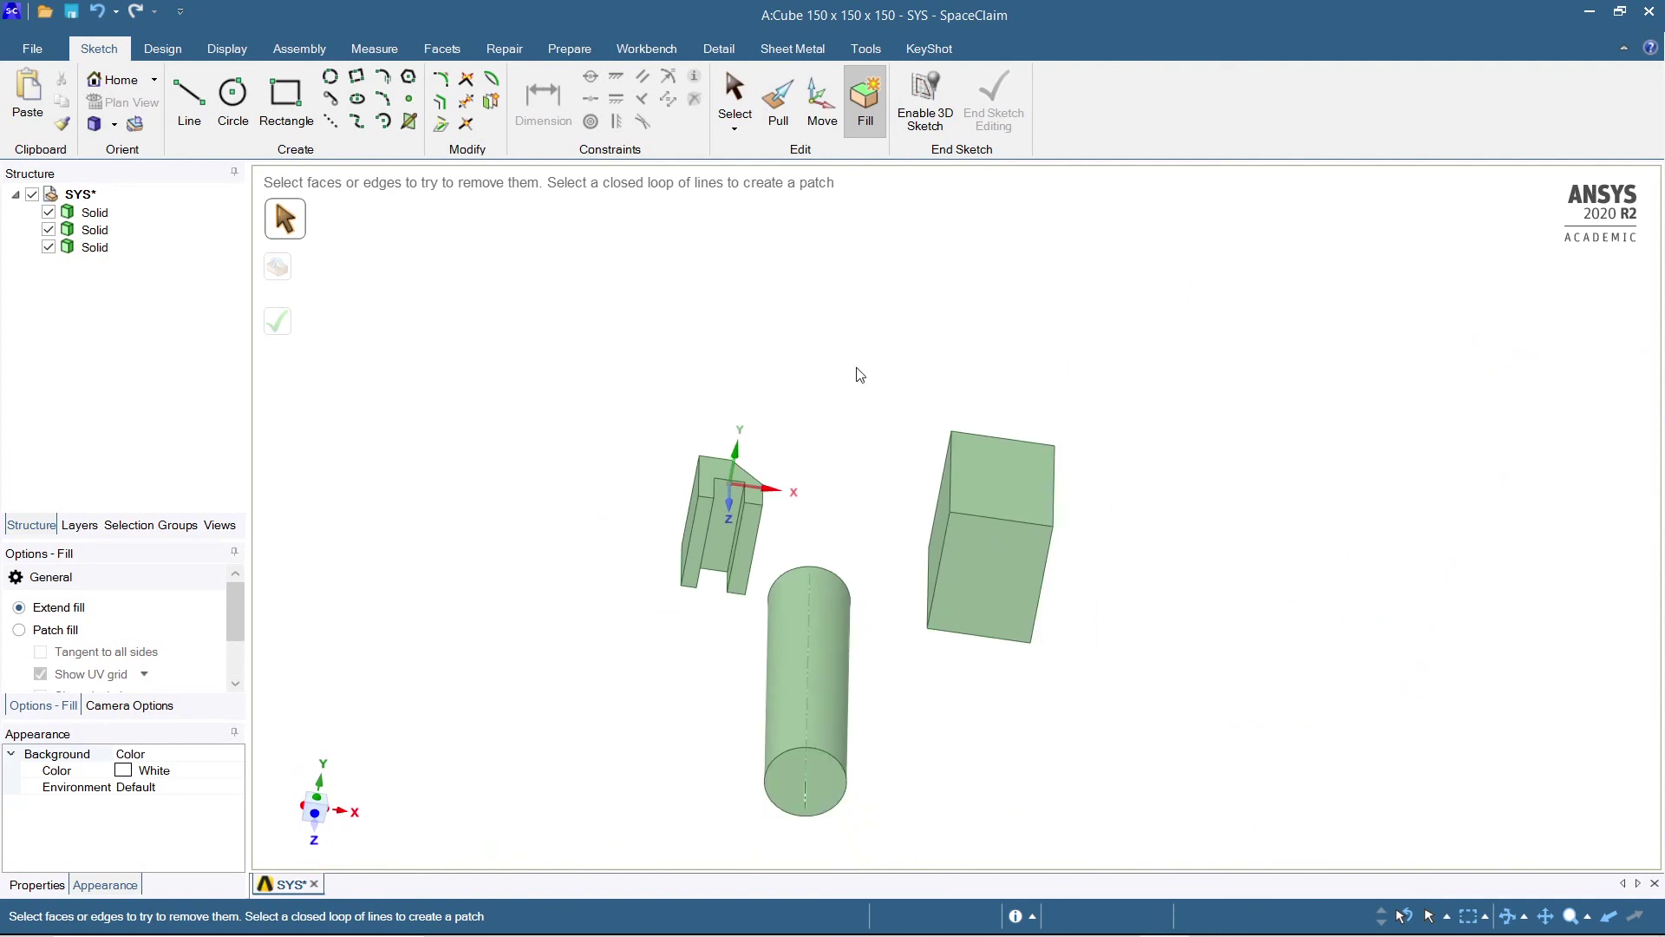
{"action": "left_click_drag", "start_coordinate": [881, 393], "coordinate": [1167, 659]}
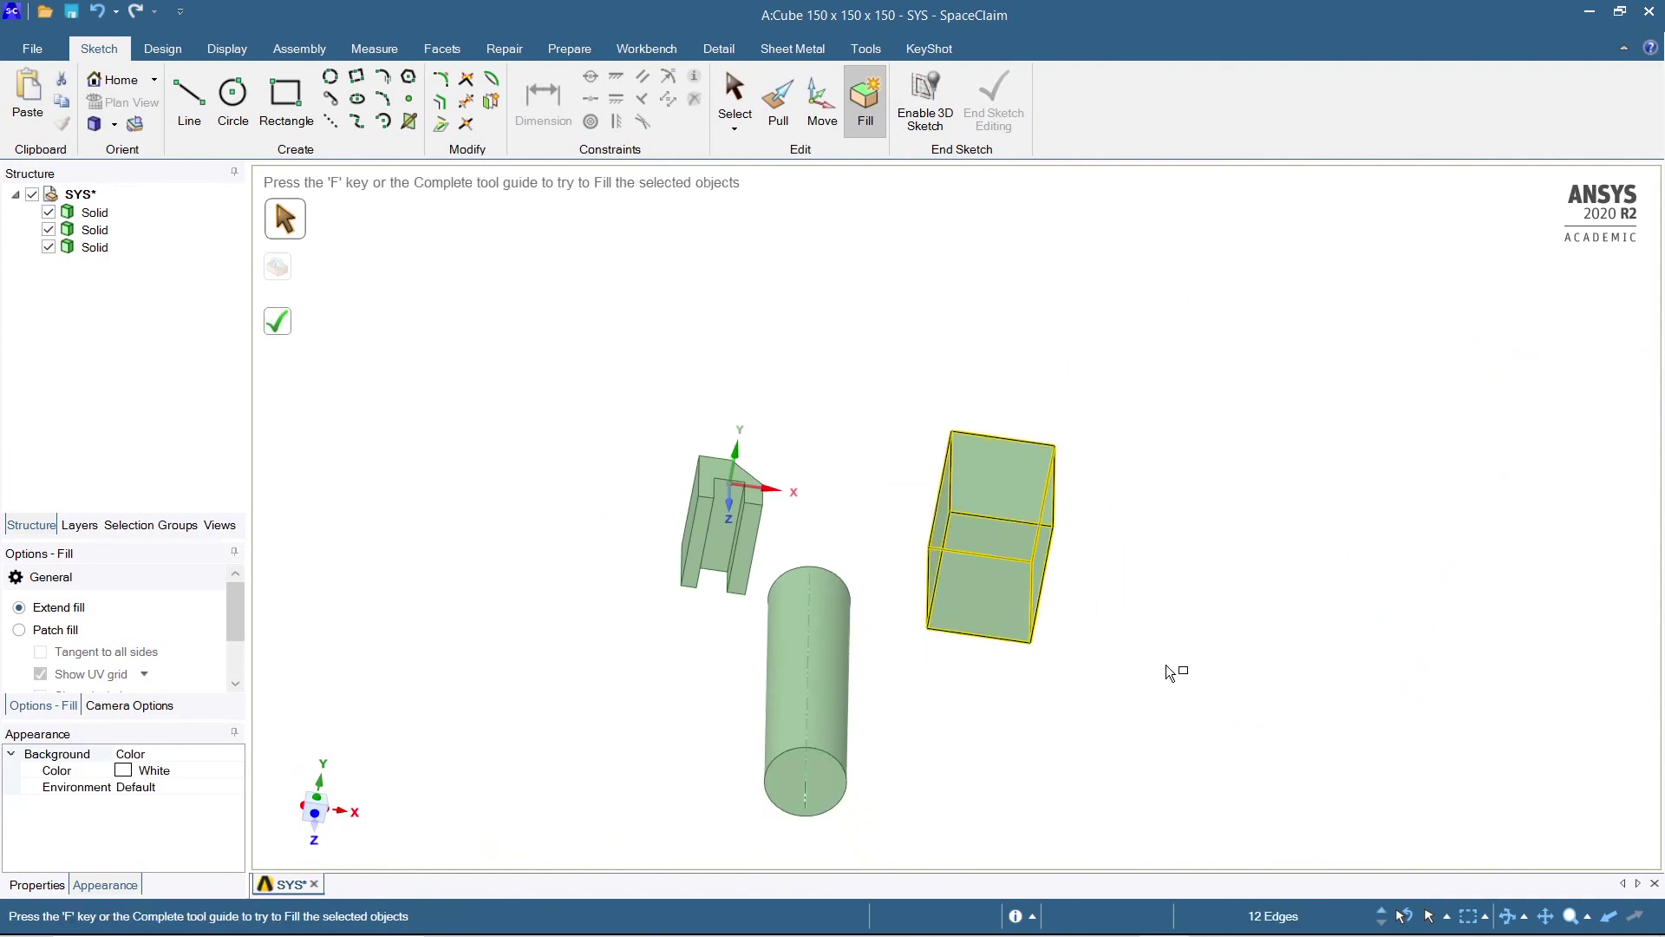
{"action": "left_click", "coordinate": [489, 367]}
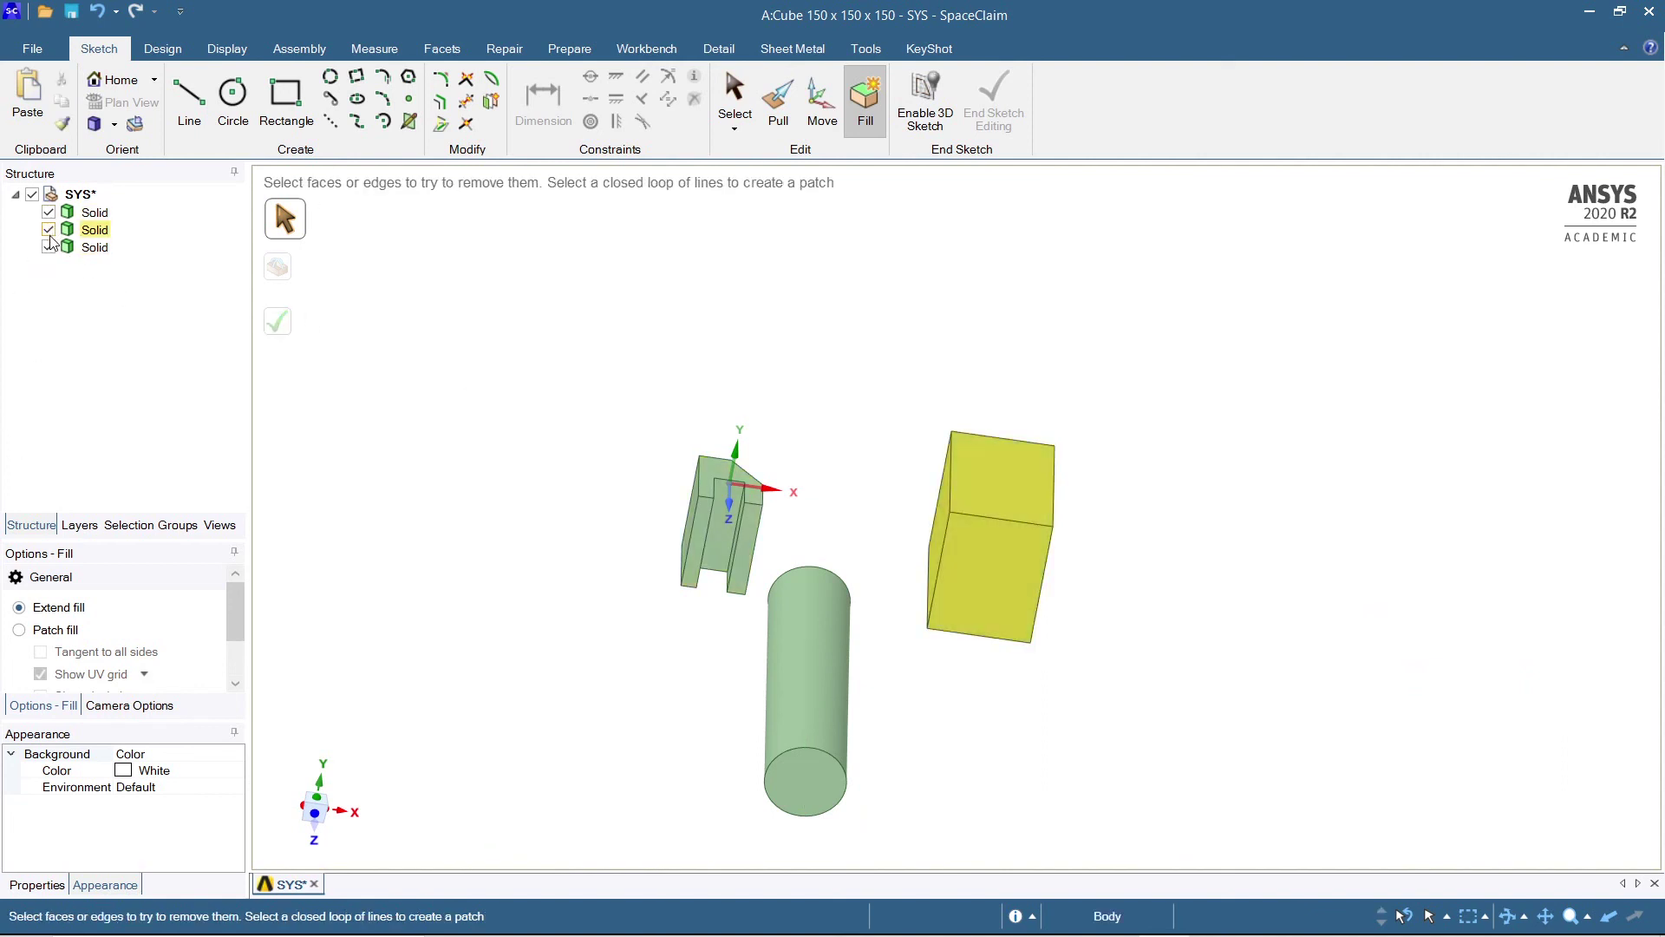
{"action": "left_click", "coordinate": [48, 230]}
{"action": "left_click", "coordinate": [63, 247]}
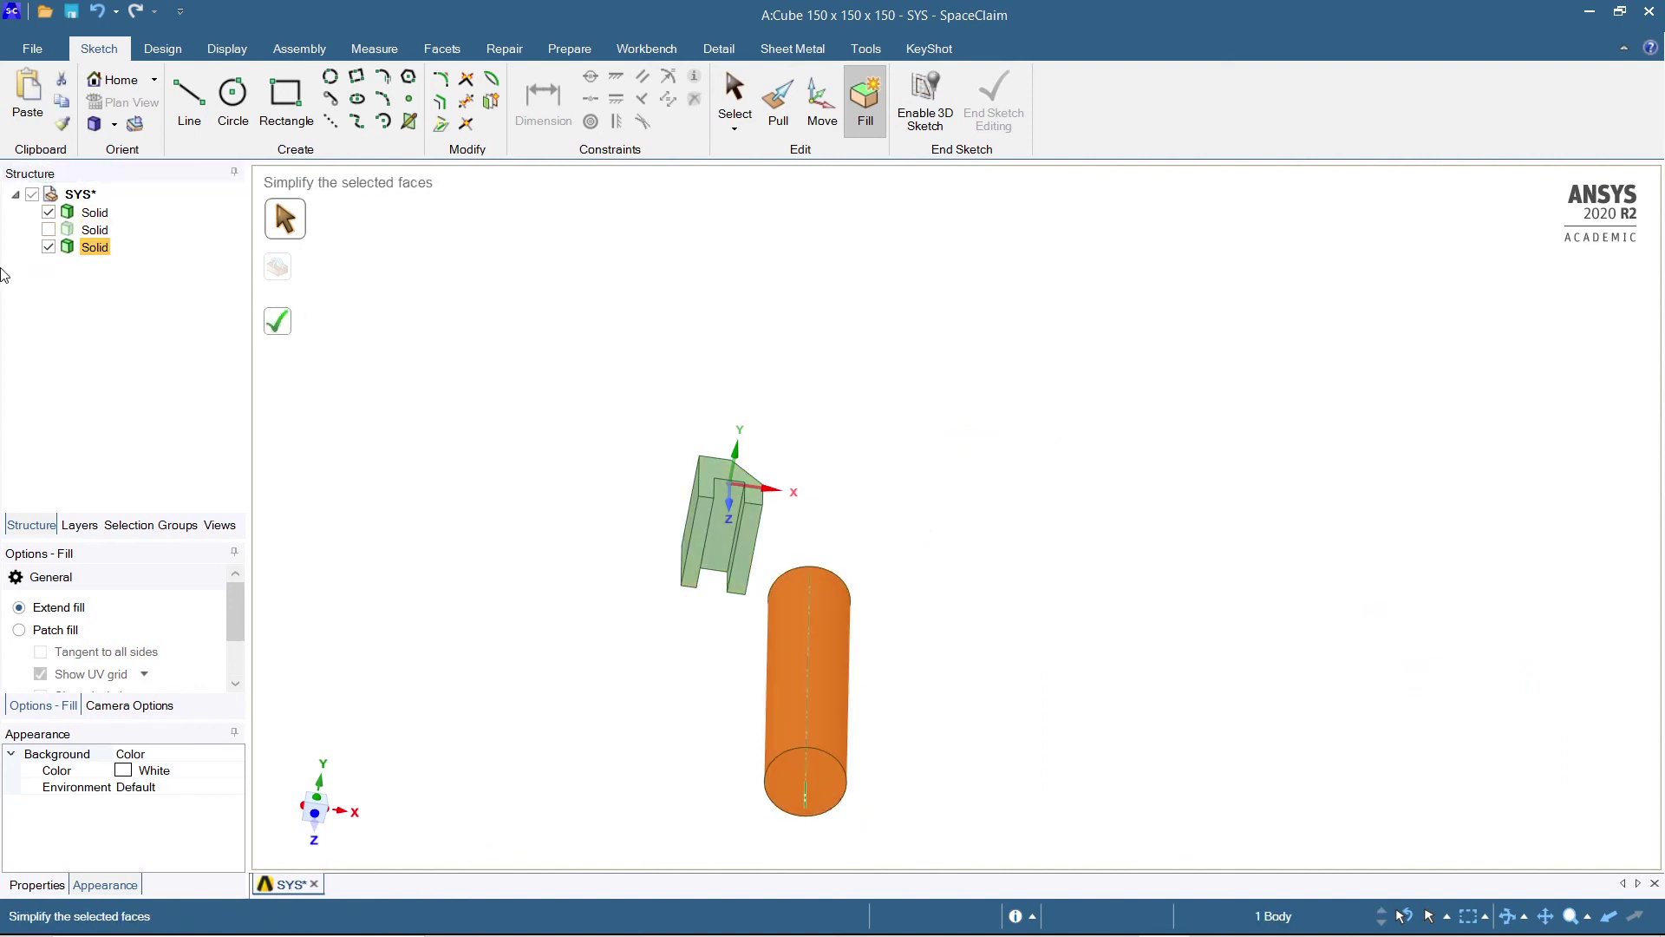
{"action": "left_click", "coordinate": [44, 248]}
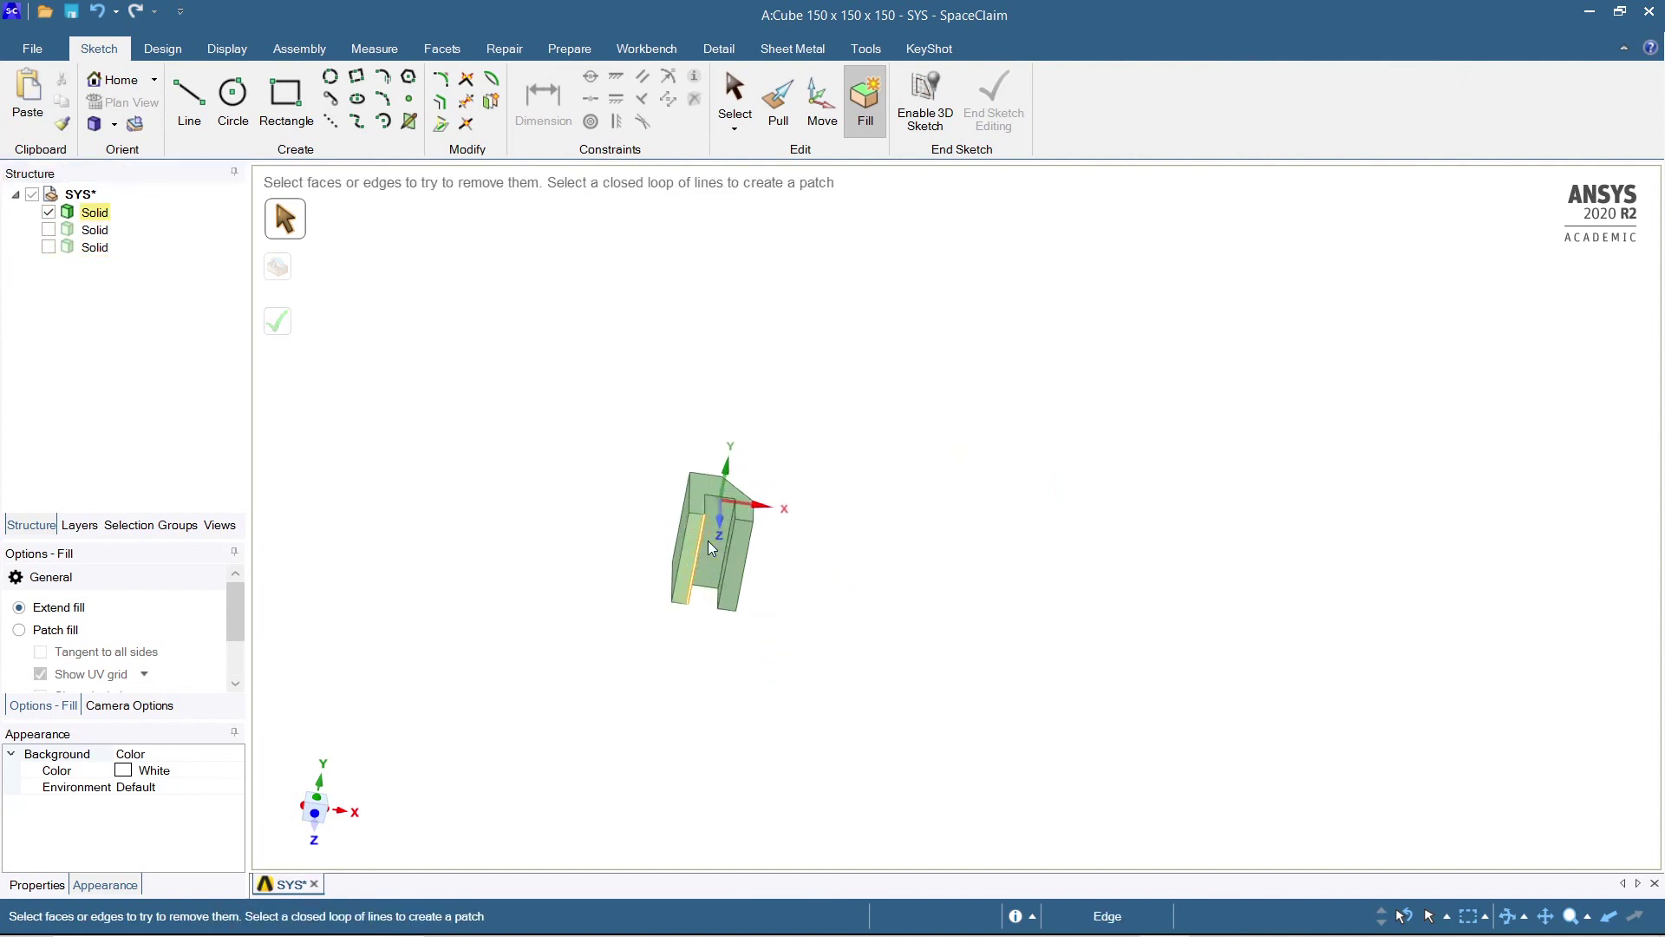
{"action": "scroll", "coordinate": [709, 547], "scroll_direction": "up", "scroll_amount": 3}
{"action": "middle_click_drag", "start_coordinate": [709, 548], "coordinate": [1174, 709]}
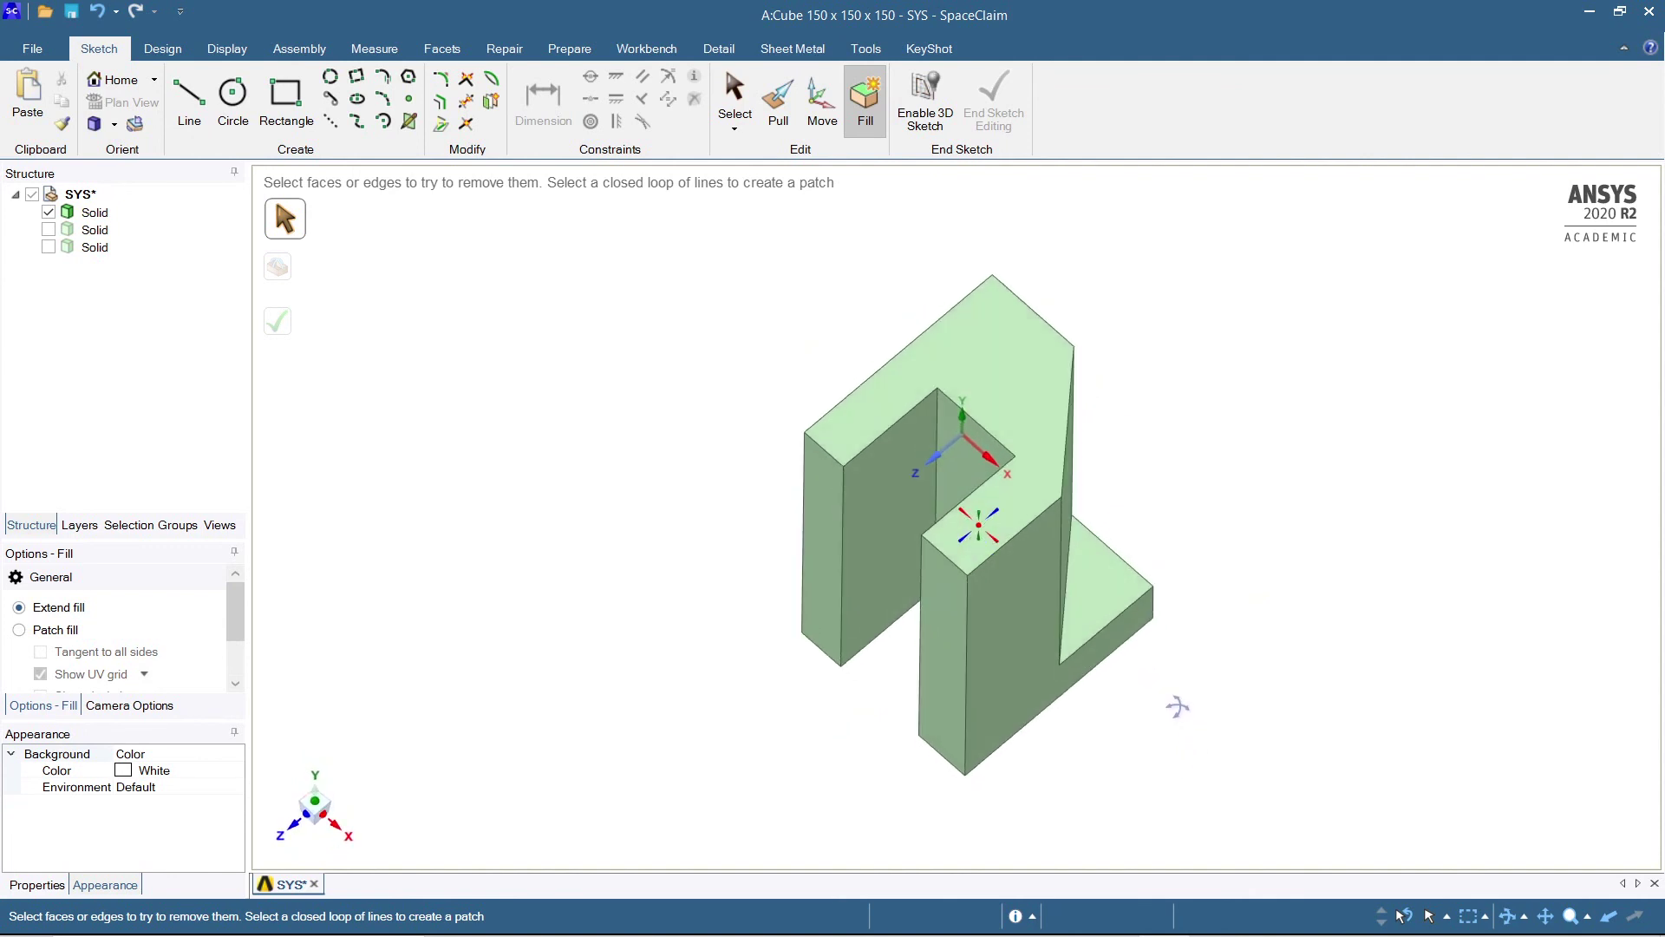
Turn the notched block to face its sloped side and pick the taper face
{"action": "middle_click_drag", "start_coordinate": [1262, 610], "coordinate": [1196, 600]}
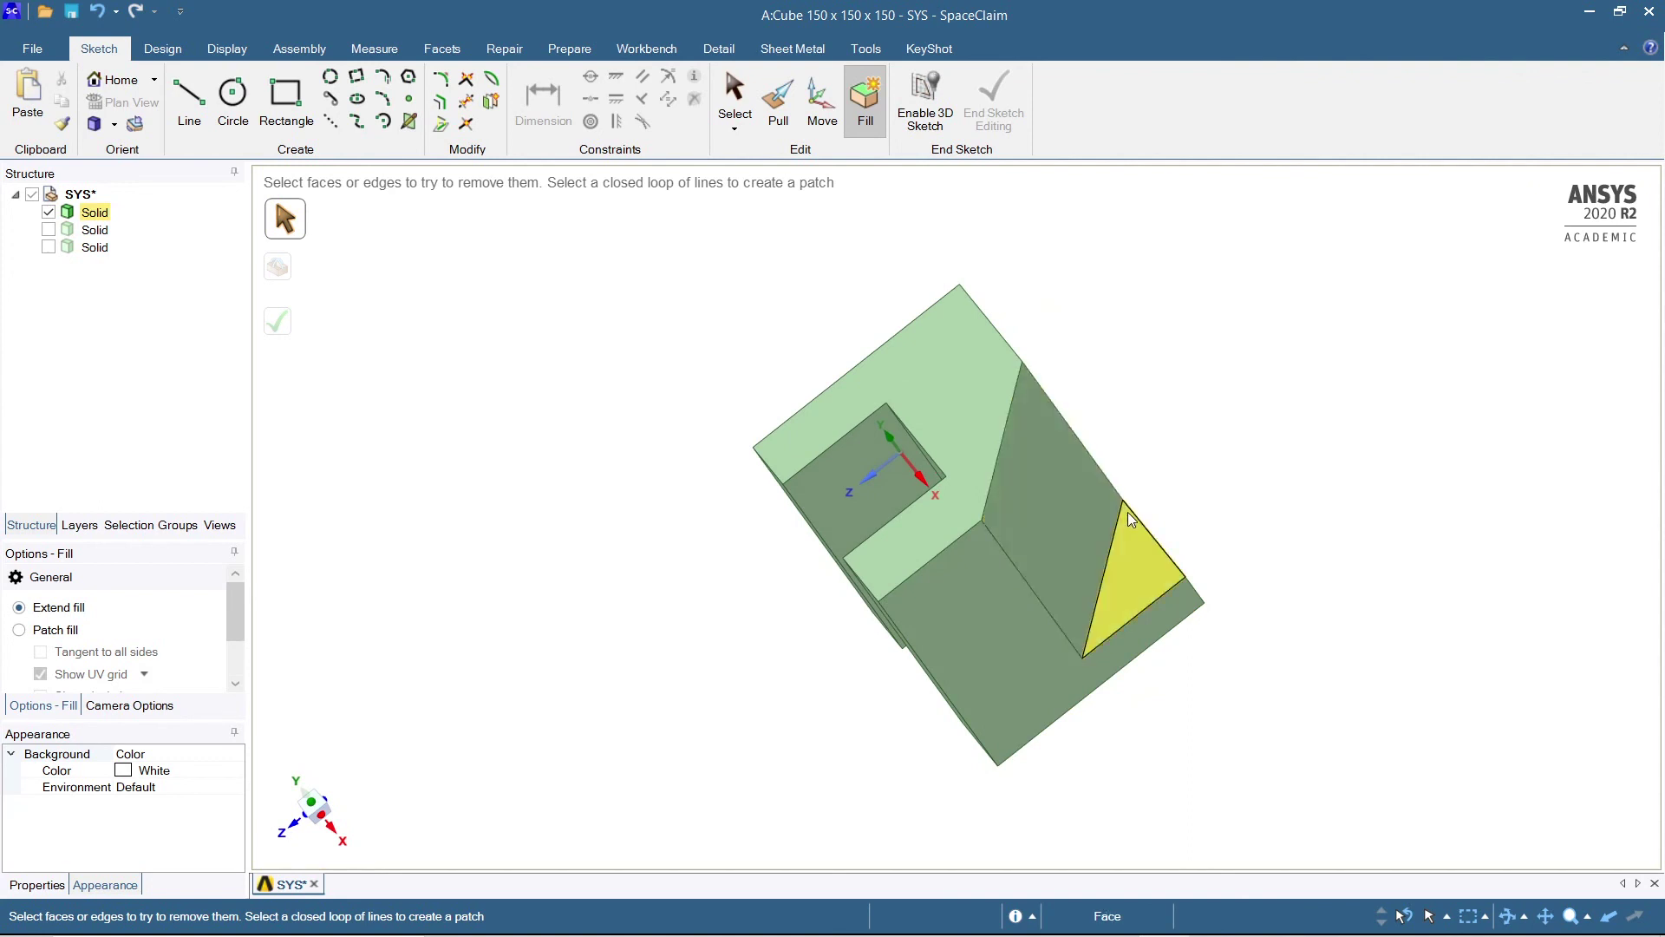
{"action": "middle_click_drag", "start_coordinate": [1204, 602], "coordinate": [1254, 626]}
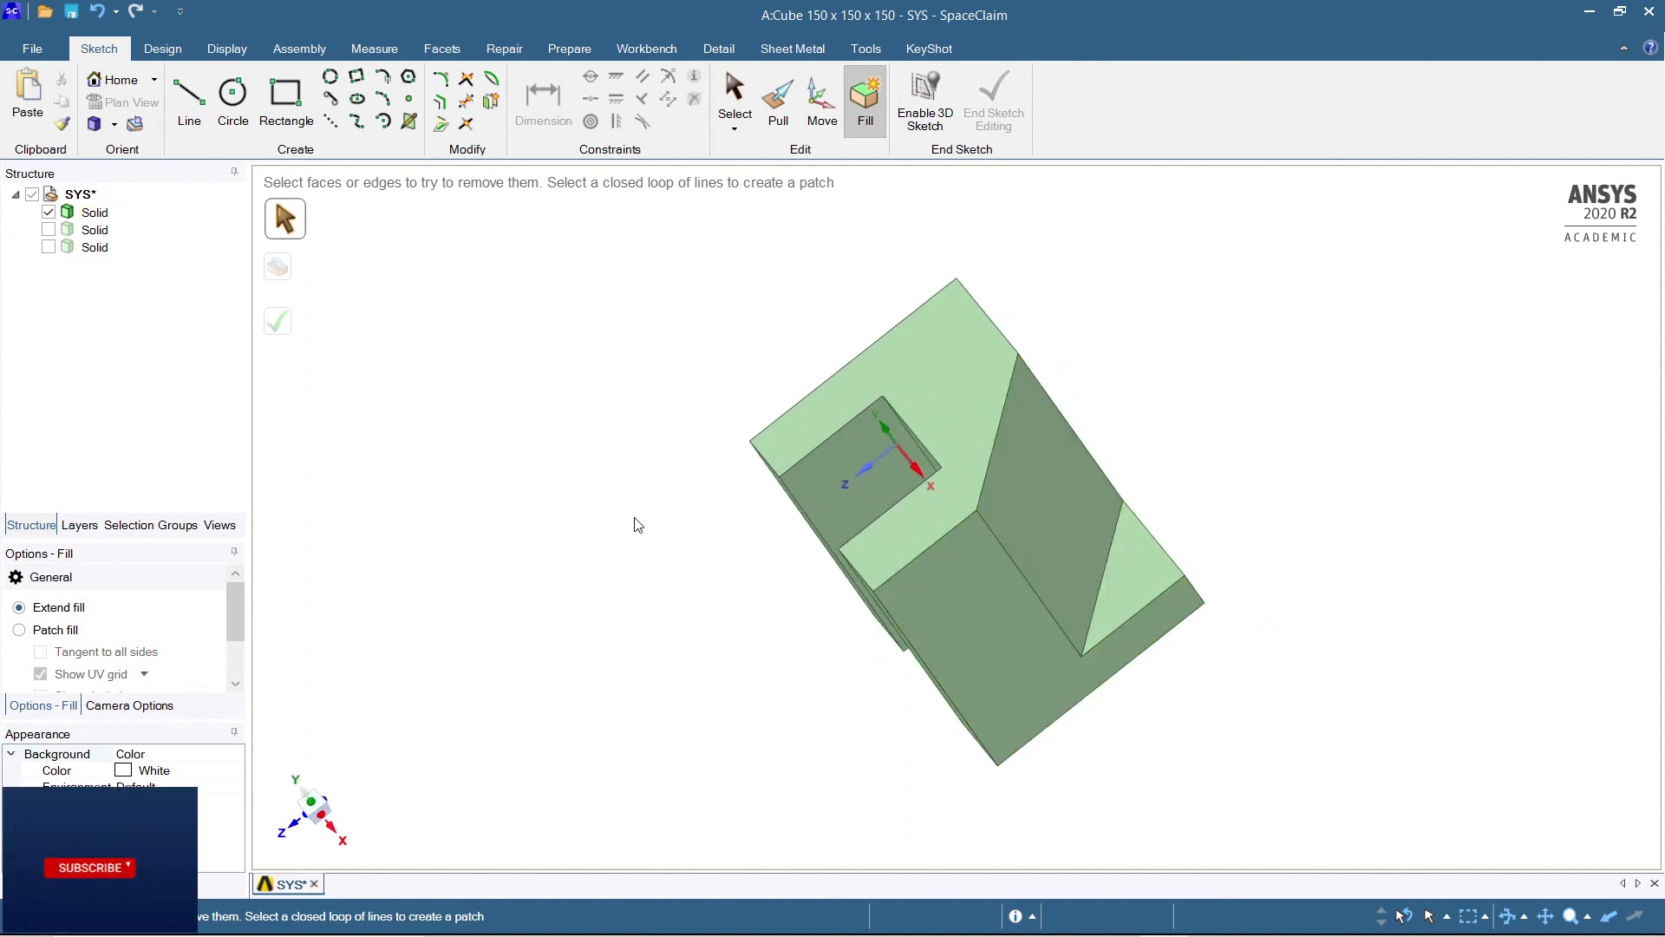
{"action": "left_click_drag", "start_coordinate": [327, 758], "coordinate": [360, 769]}
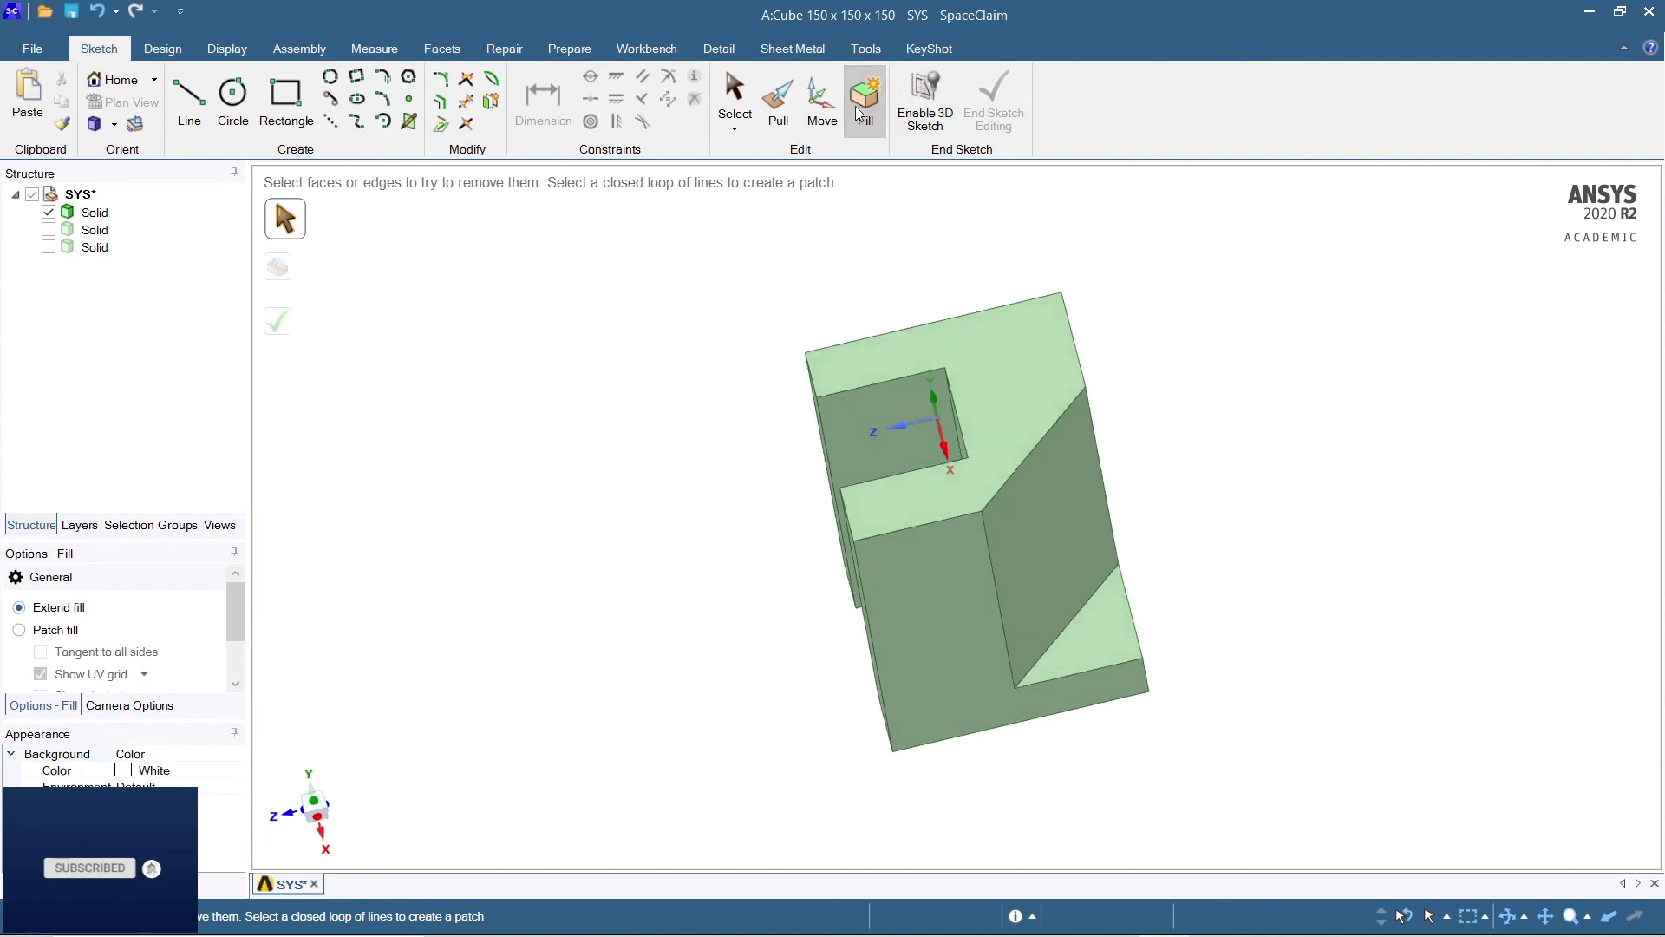
{"action": "left_click", "coordinate": [1073, 556]}
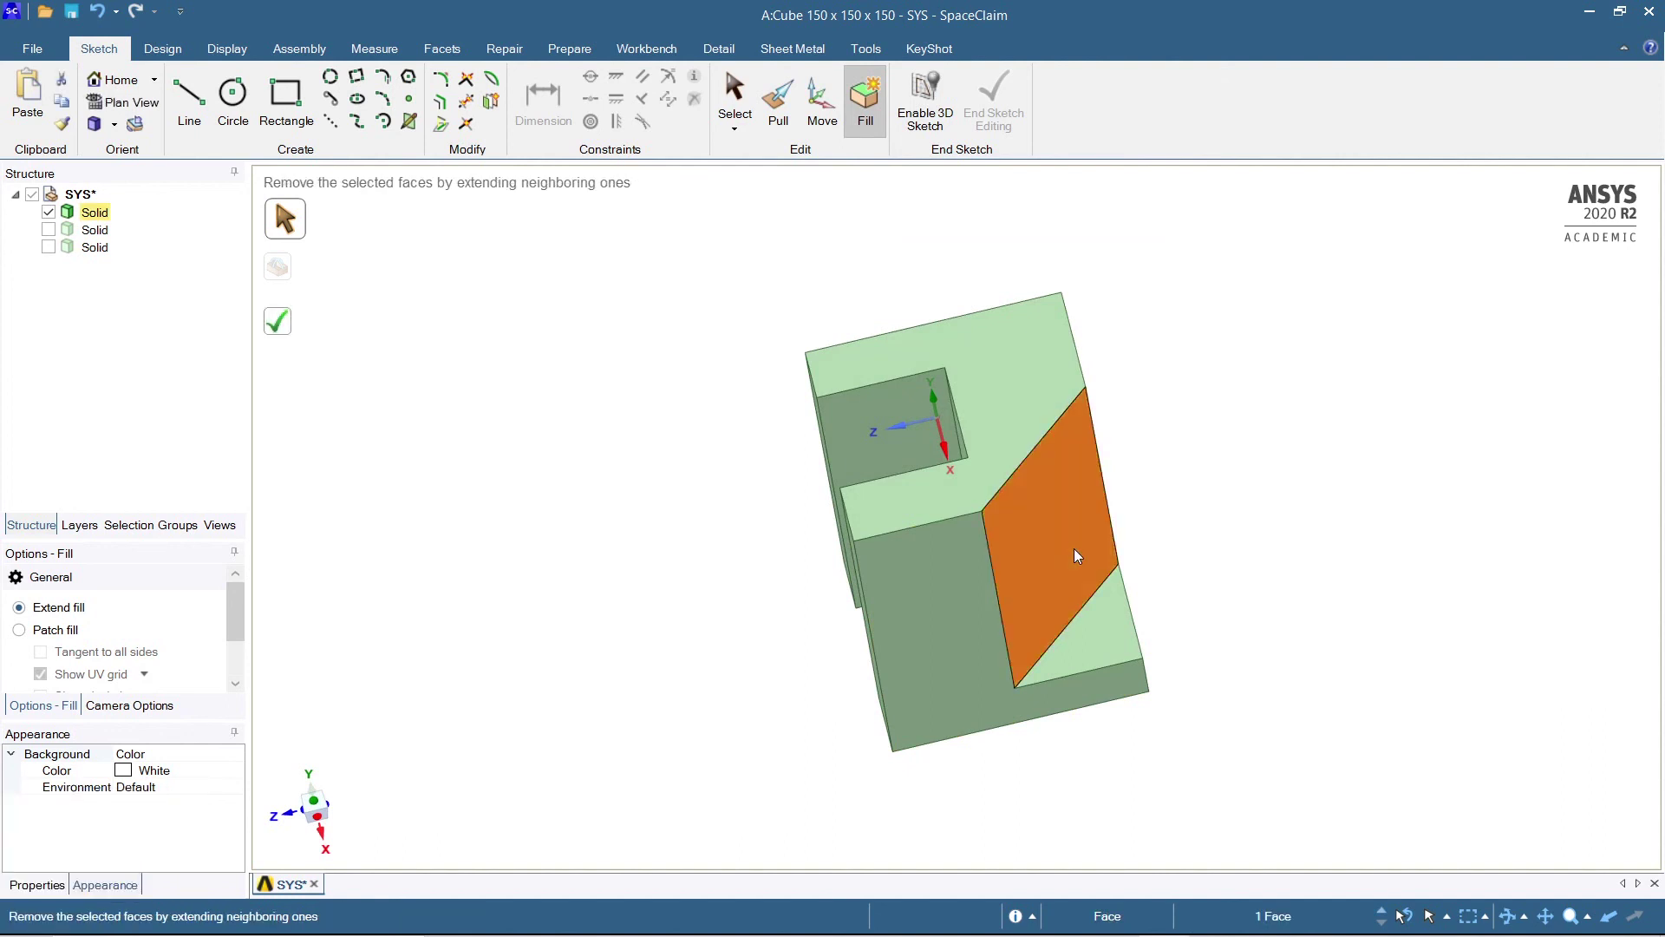
Add the lower triangular face to the selection and fill away both taper faces with Enter
{"action": "left_click", "coordinate": [1114, 611], "text": "ctrl"}
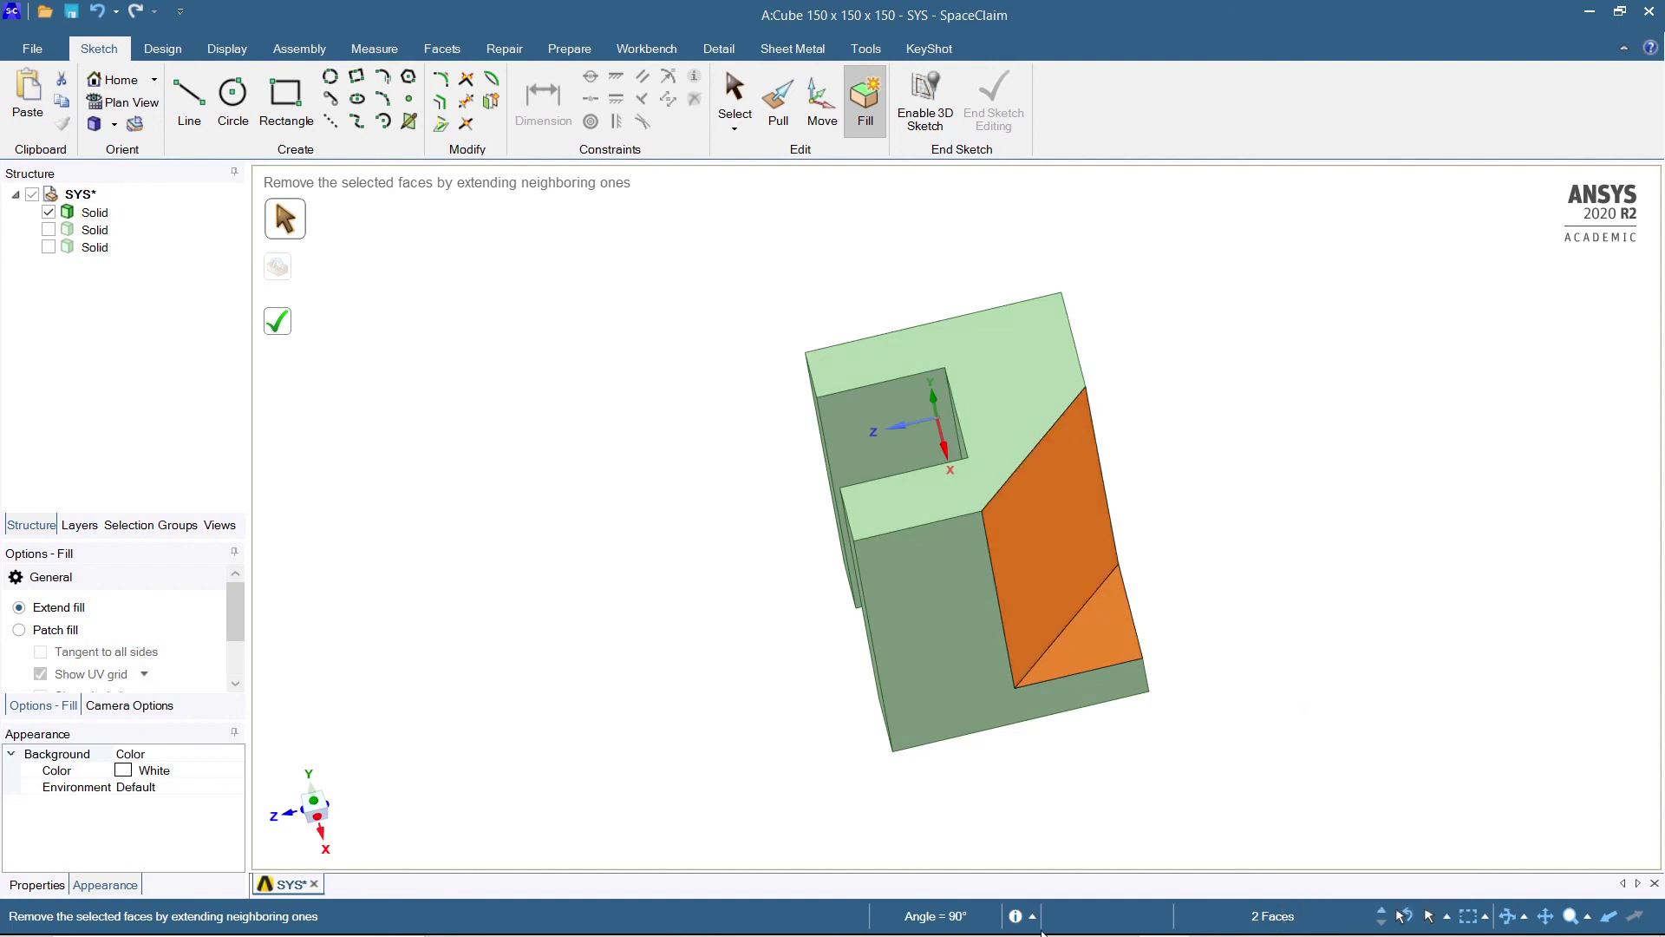
{"action": "key", "text": "Return"}
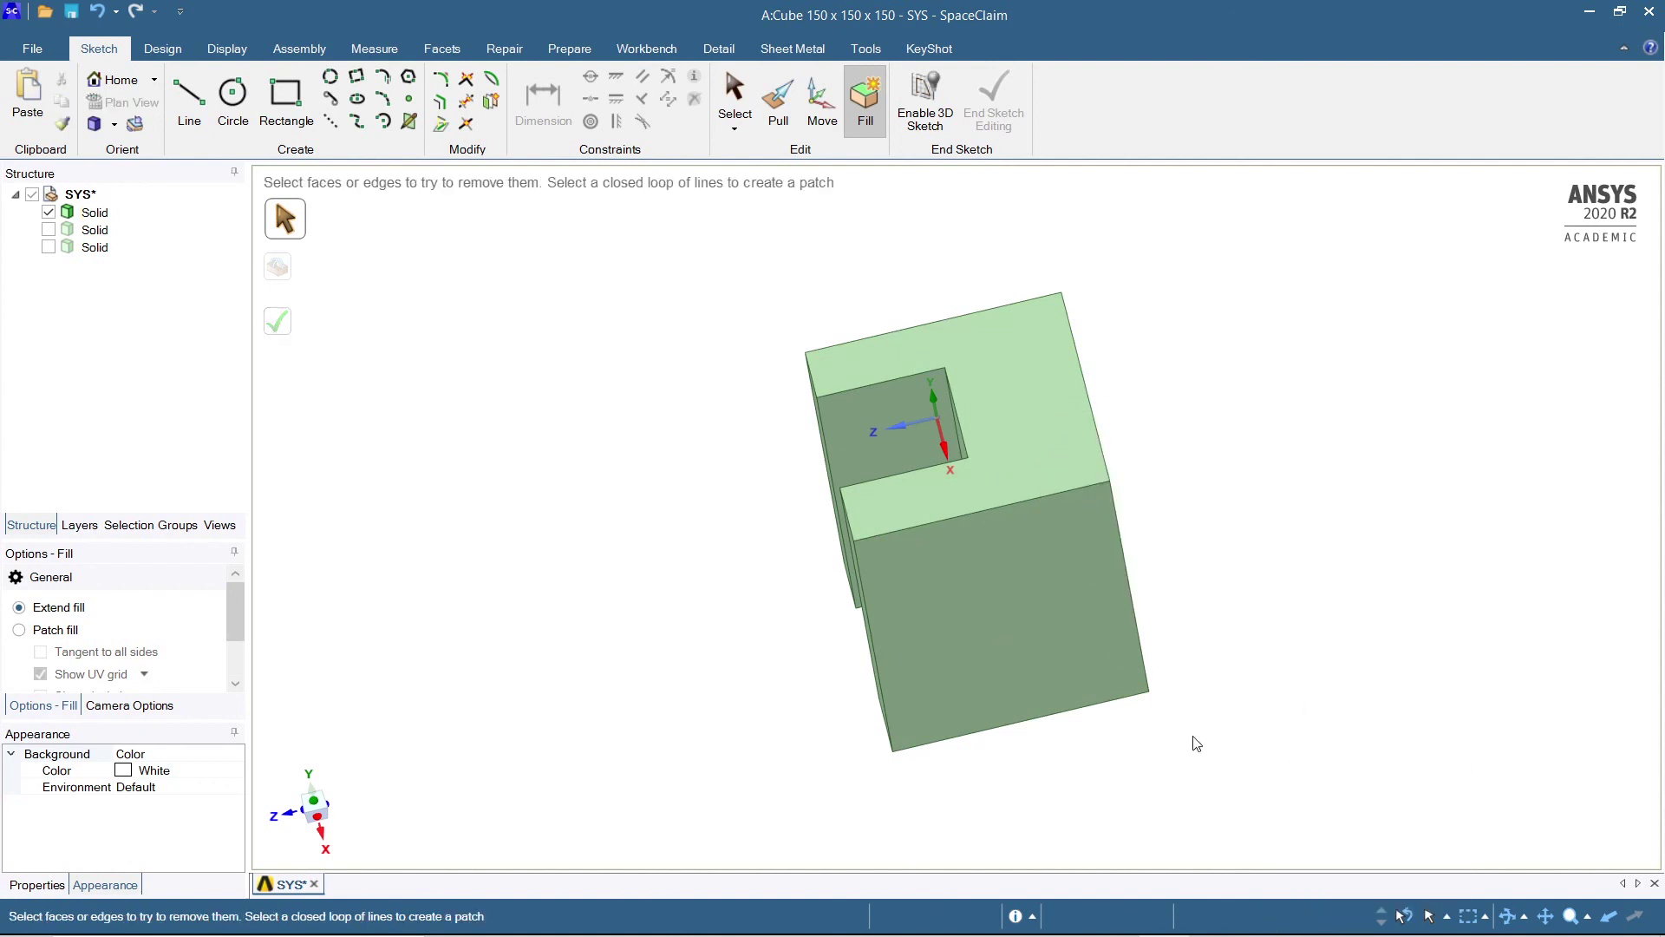
{"action": "middle_click_drag", "start_coordinate": [1187, 794], "coordinate": [1202, 754]}
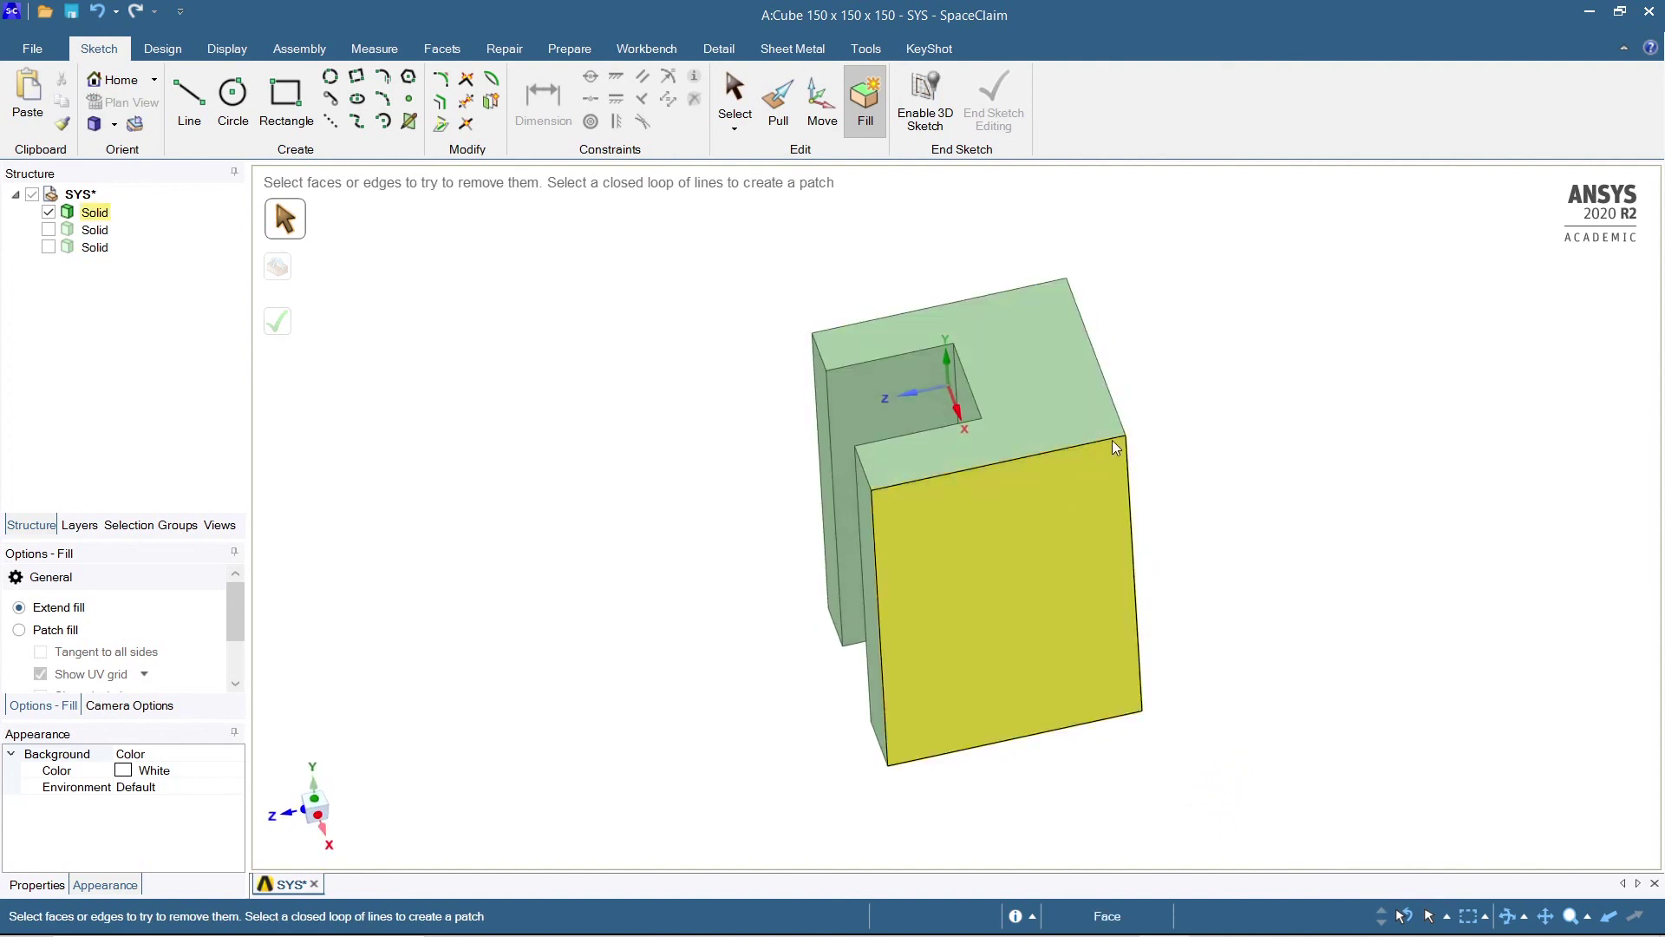
Select the slot's left, back and right inner faces and fill the slot with Enter
{"action": "middle_click_drag", "start_coordinate": [1143, 804], "coordinate": [1189, 758]}
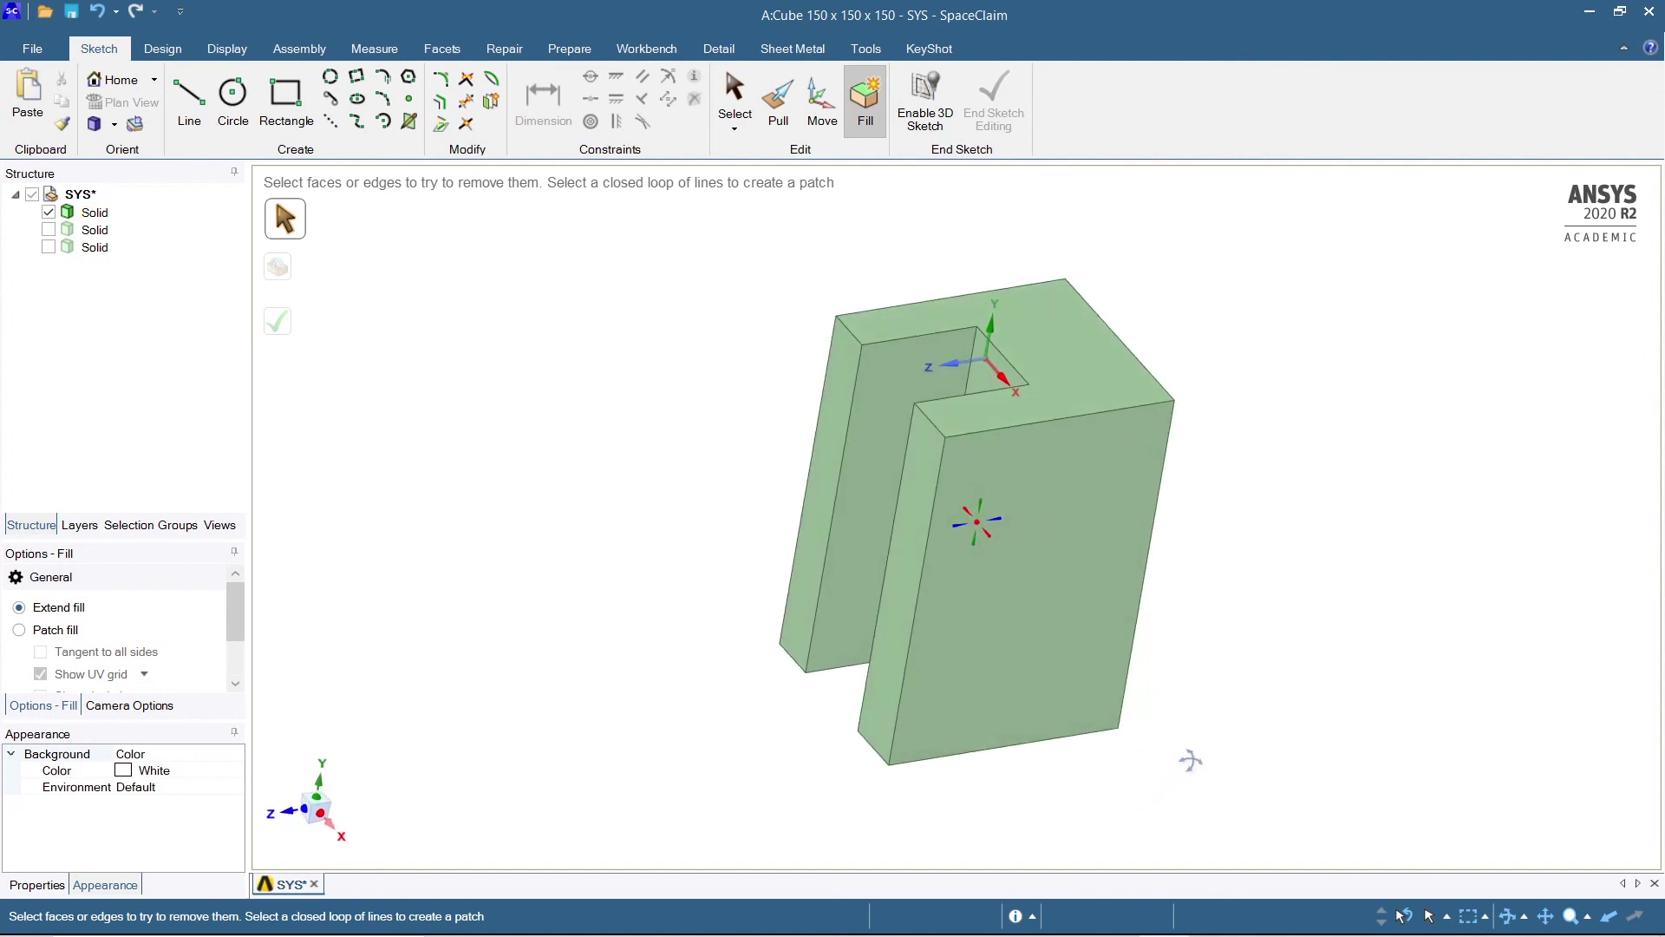
{"action": "left_click", "coordinate": [283, 812]}
{"action": "middle_click_drag", "start_coordinate": [1122, 675], "coordinate": [1154, 625]}
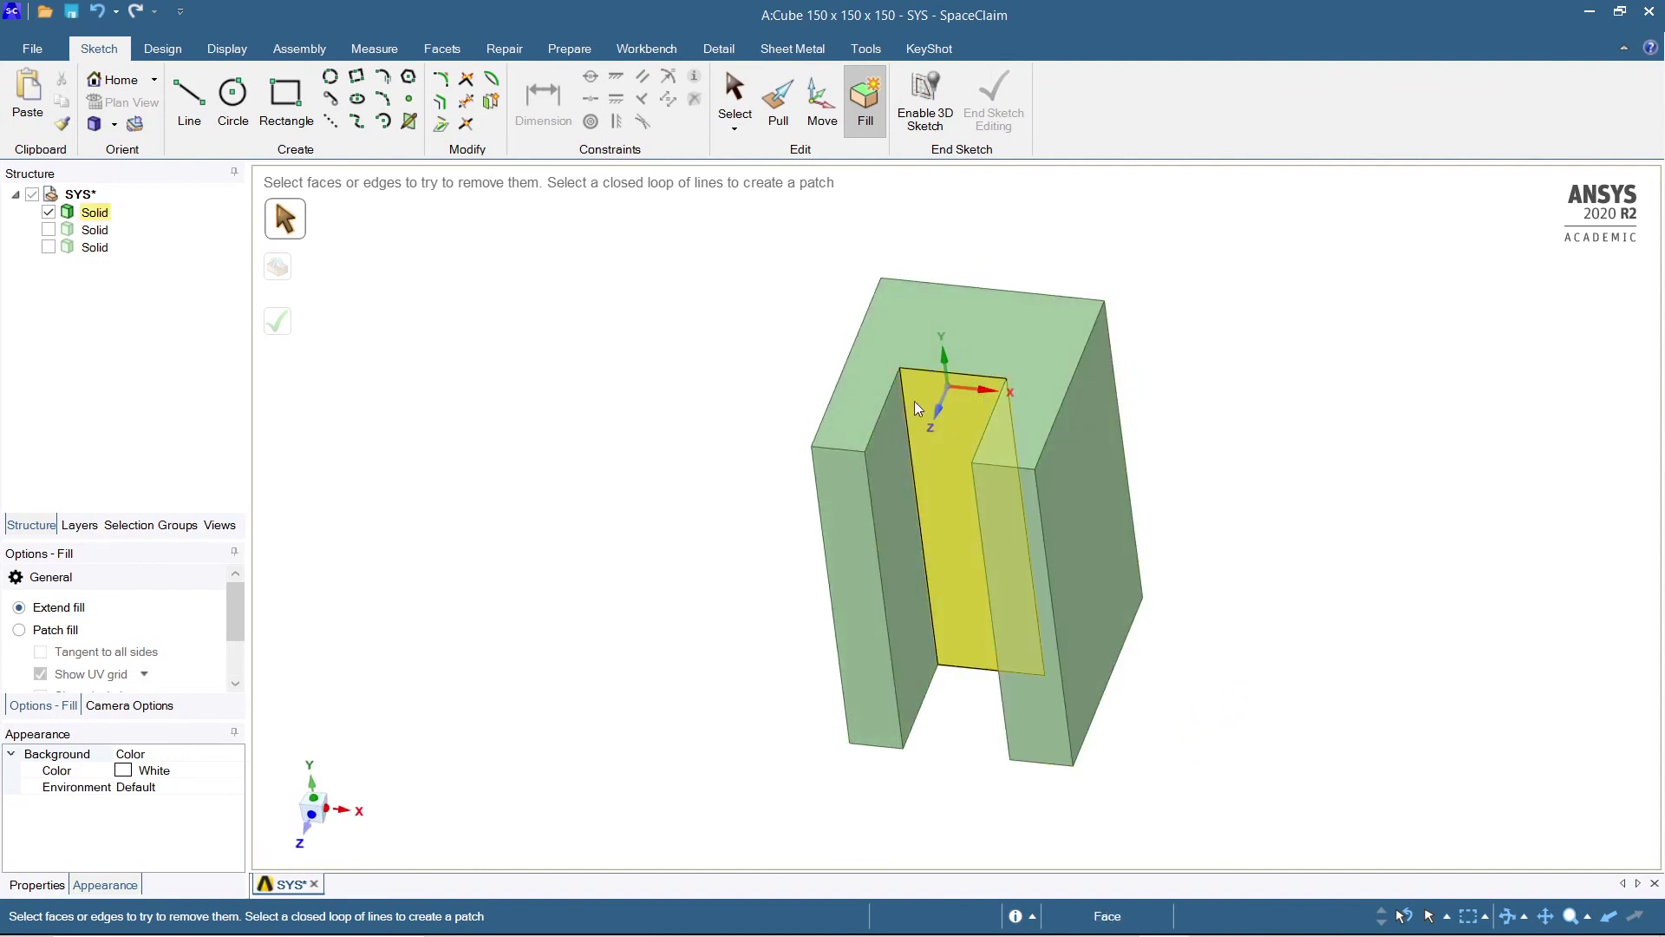
{"action": "left_click", "coordinate": [897, 449]}
{"action": "left_click", "coordinate": [954, 429], "text": "ctrl"}
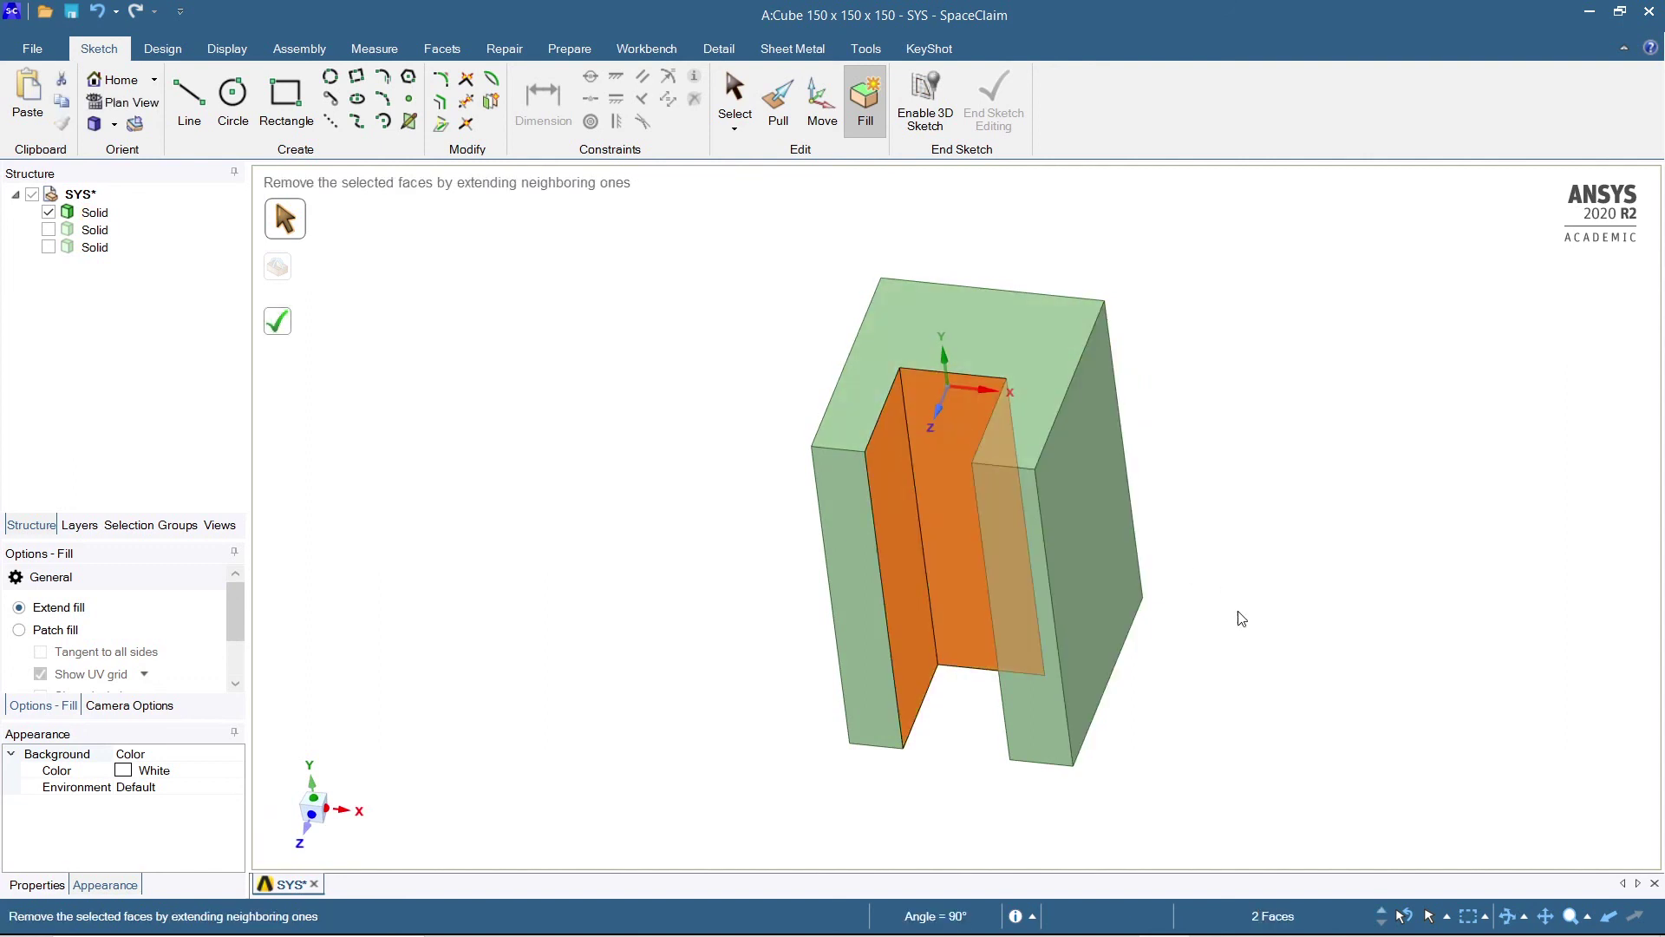
{"action": "middle_click_drag", "start_coordinate": [1282, 673], "coordinate": [1265, 618]}
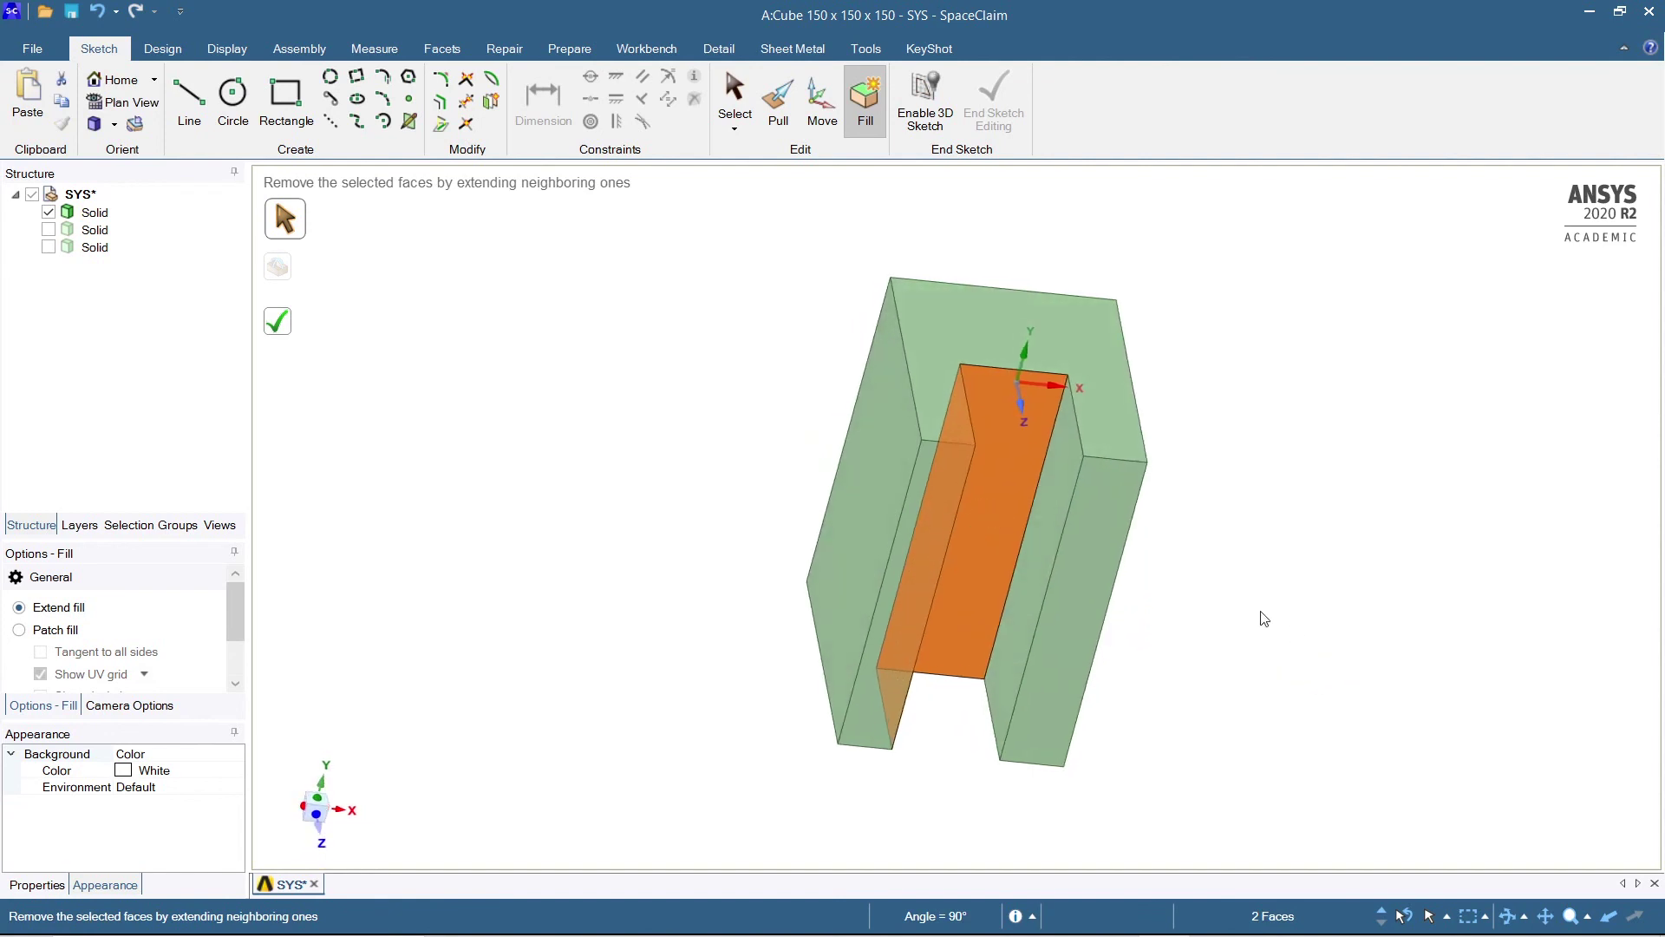
{"action": "left_click", "coordinate": [1067, 477], "text": "ctrl"}
{"action": "middle_click_drag", "start_coordinate": [1286, 503], "coordinate": [1262, 531]}
{"action": "key", "text": "Return"}
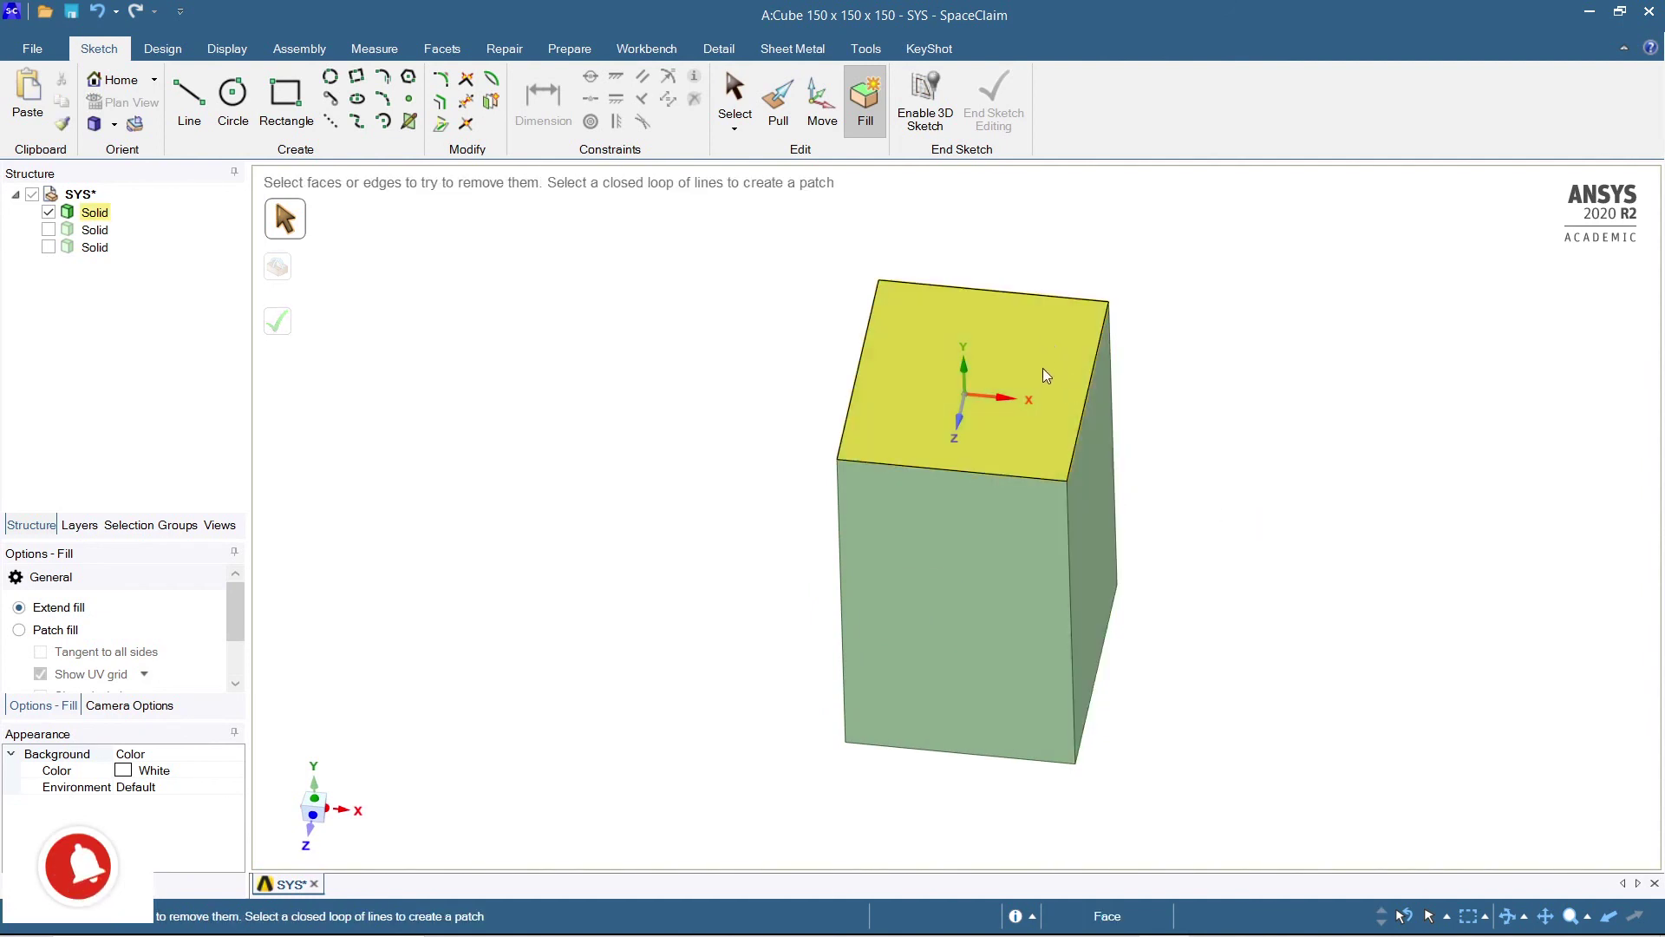
{"action": "mouse_move", "coordinate": [1226, 476]}
{"action": "middle_mouse_down"}
{"action": "mouse_move", "coordinate": [1237, 486]}
{"action": "mouse_move", "coordinate": [1230, 476]}
{"action": "middle_mouse_up"}
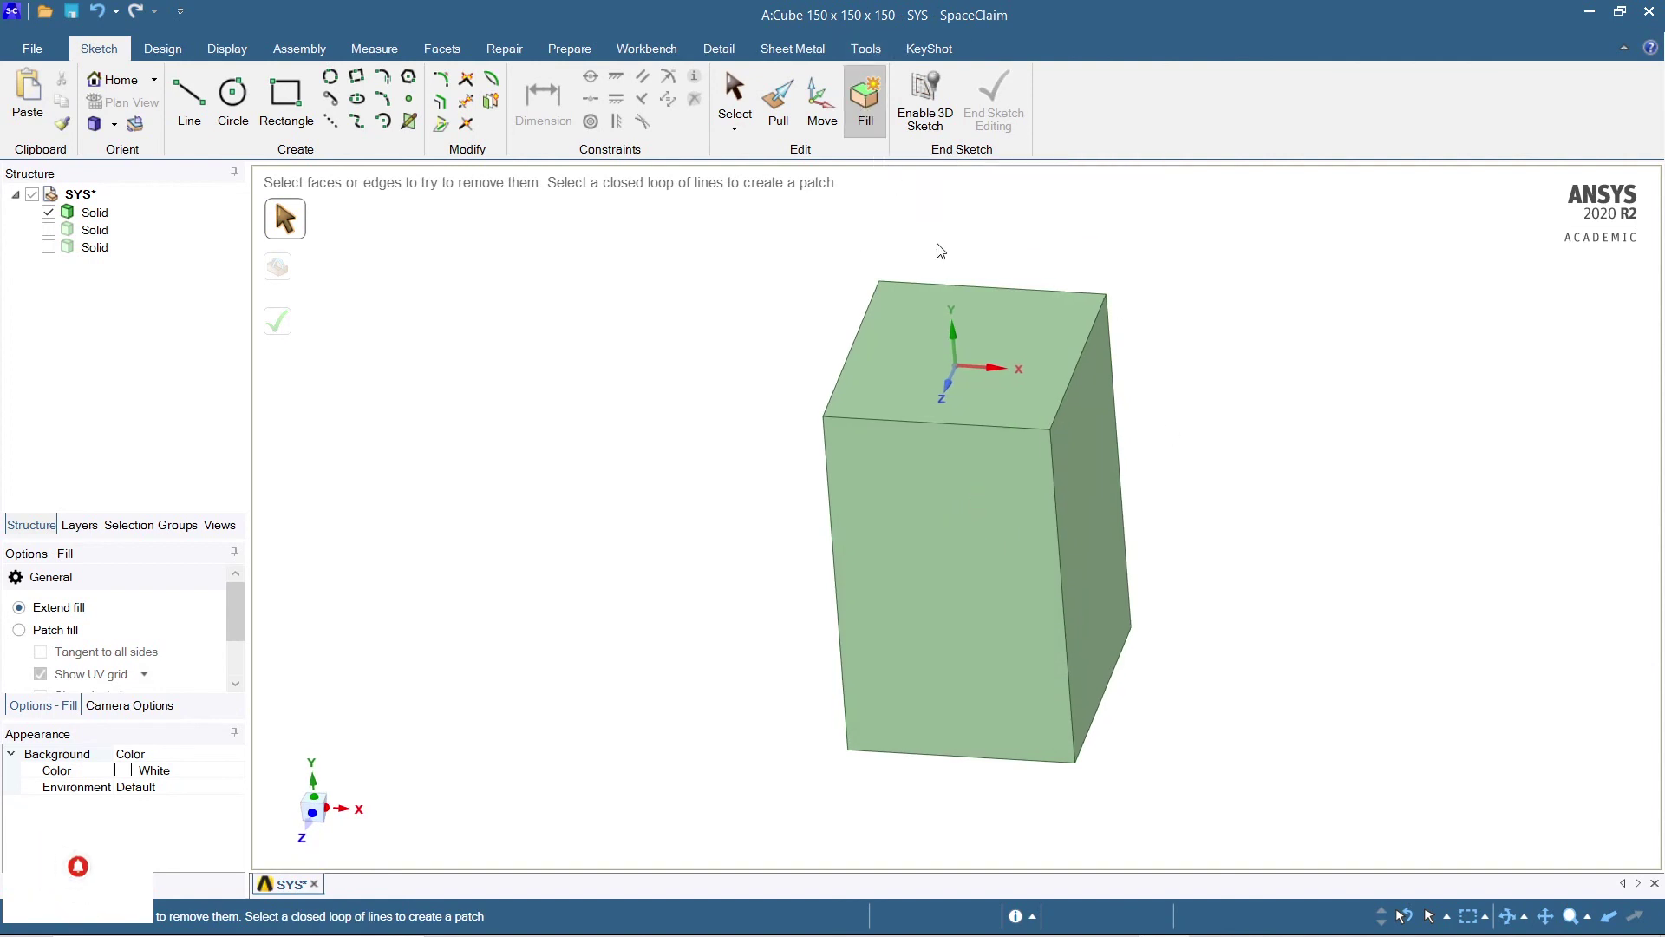
{"action": "left_click", "coordinate": [1003, 291]}
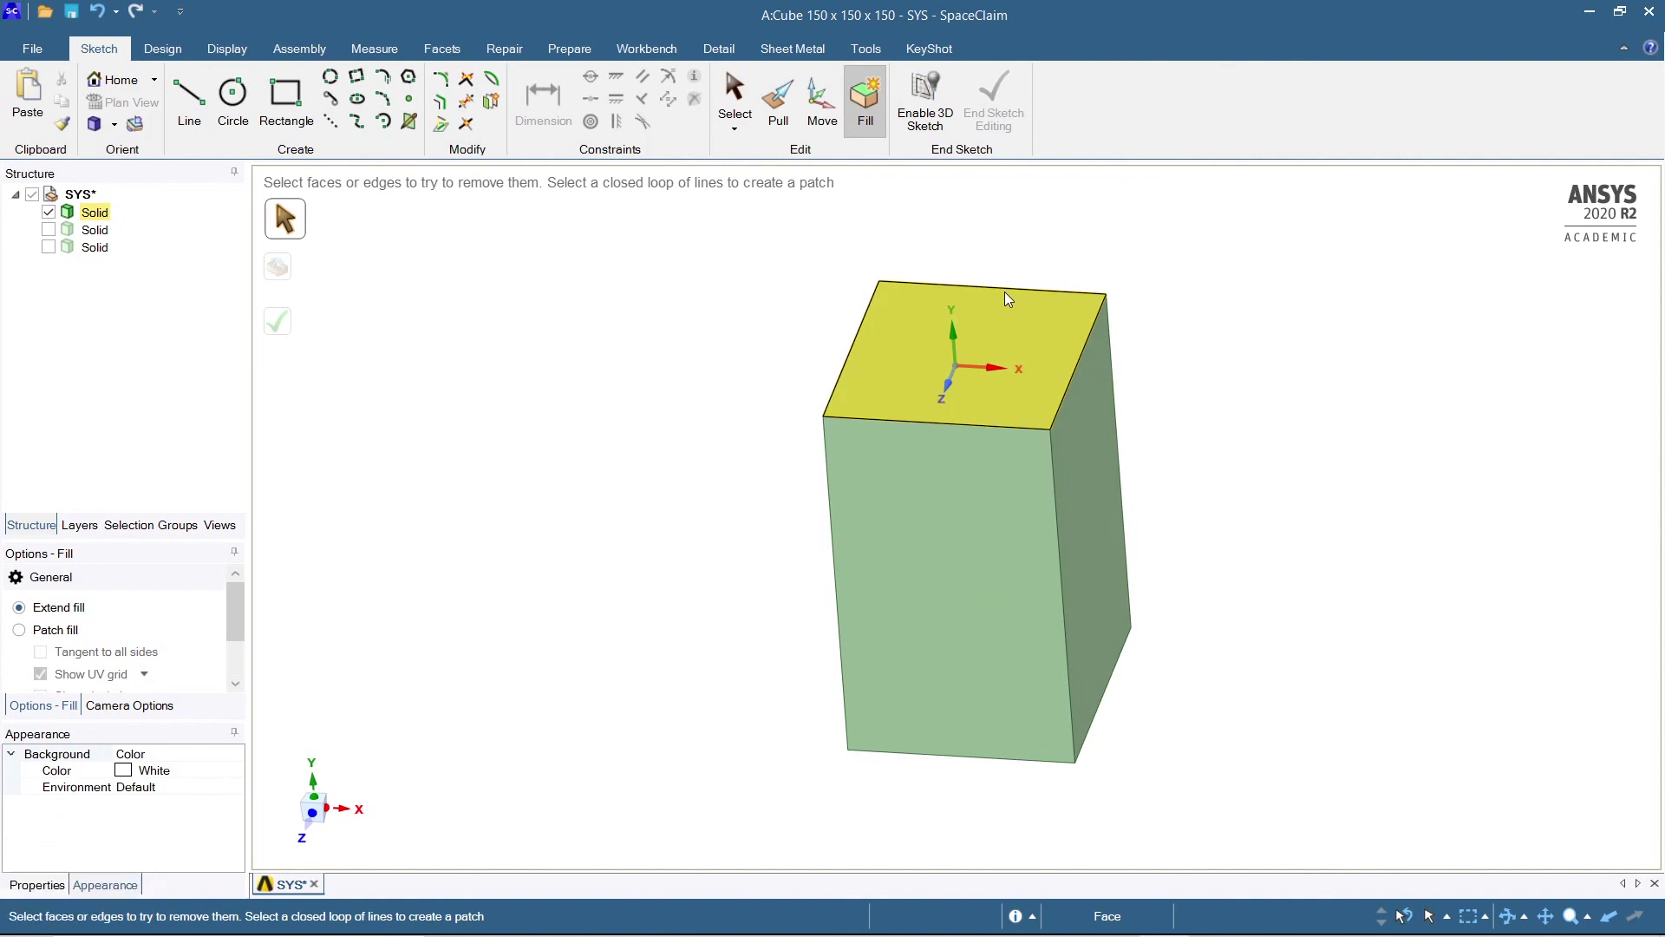
{"action": "left_click", "coordinate": [966, 248]}
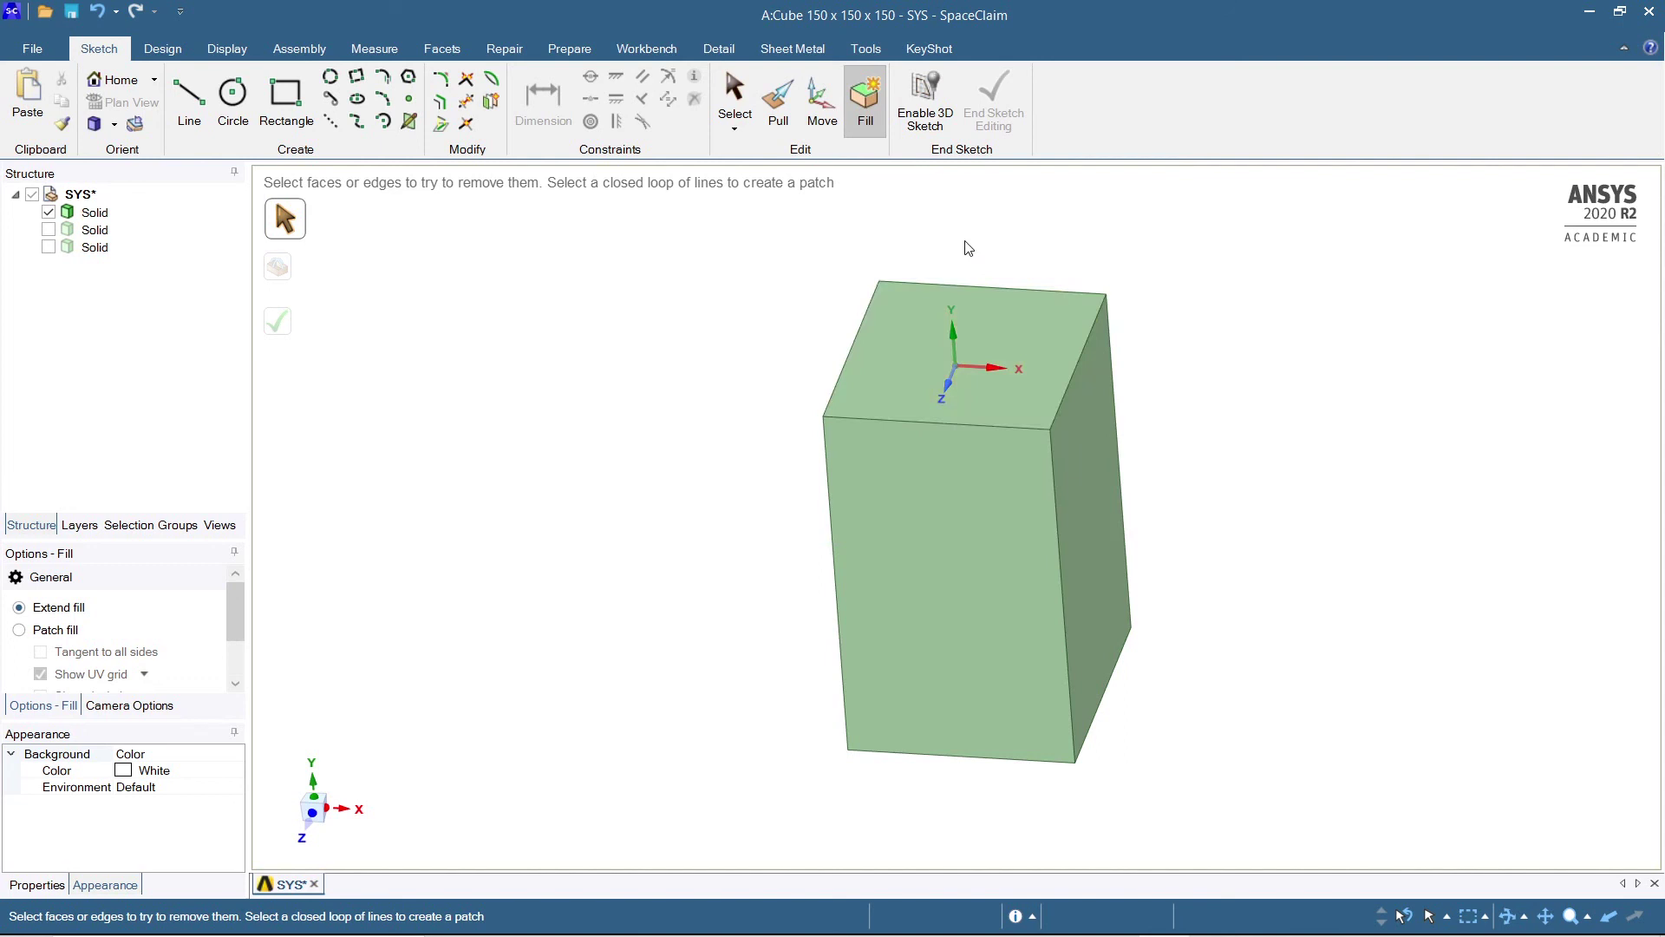